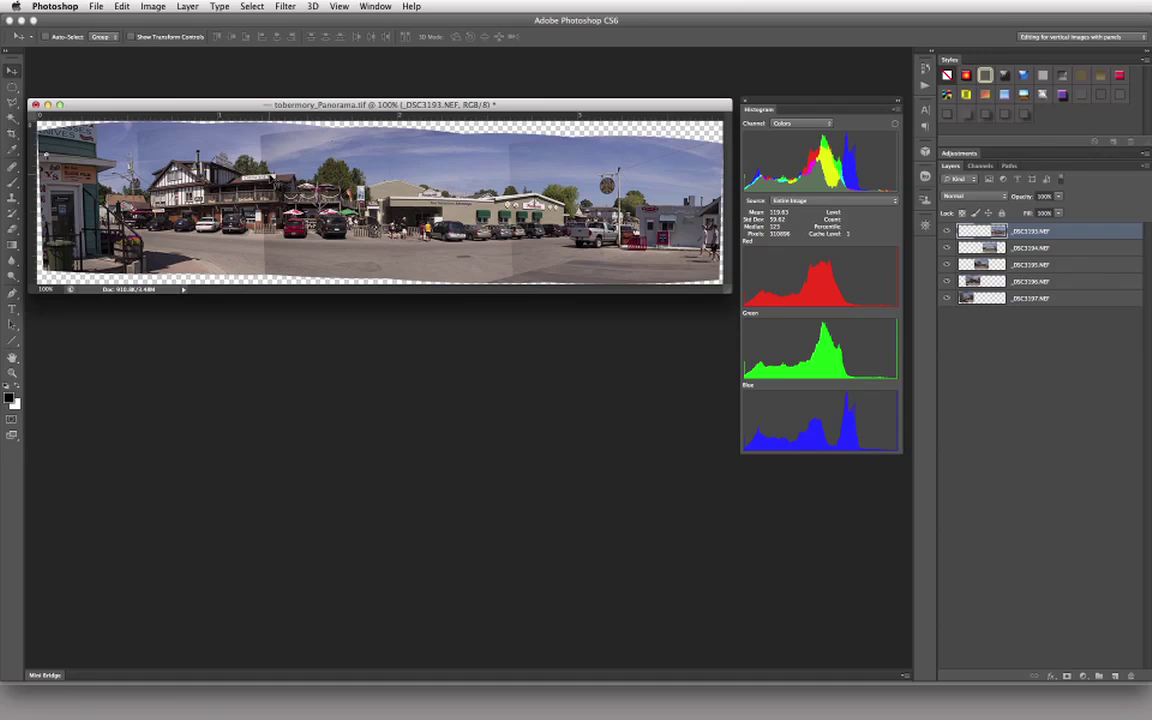
- Open the Levels dialog, move it aside, then cancel it without changes
{"action": "key", "text": "super+l"}
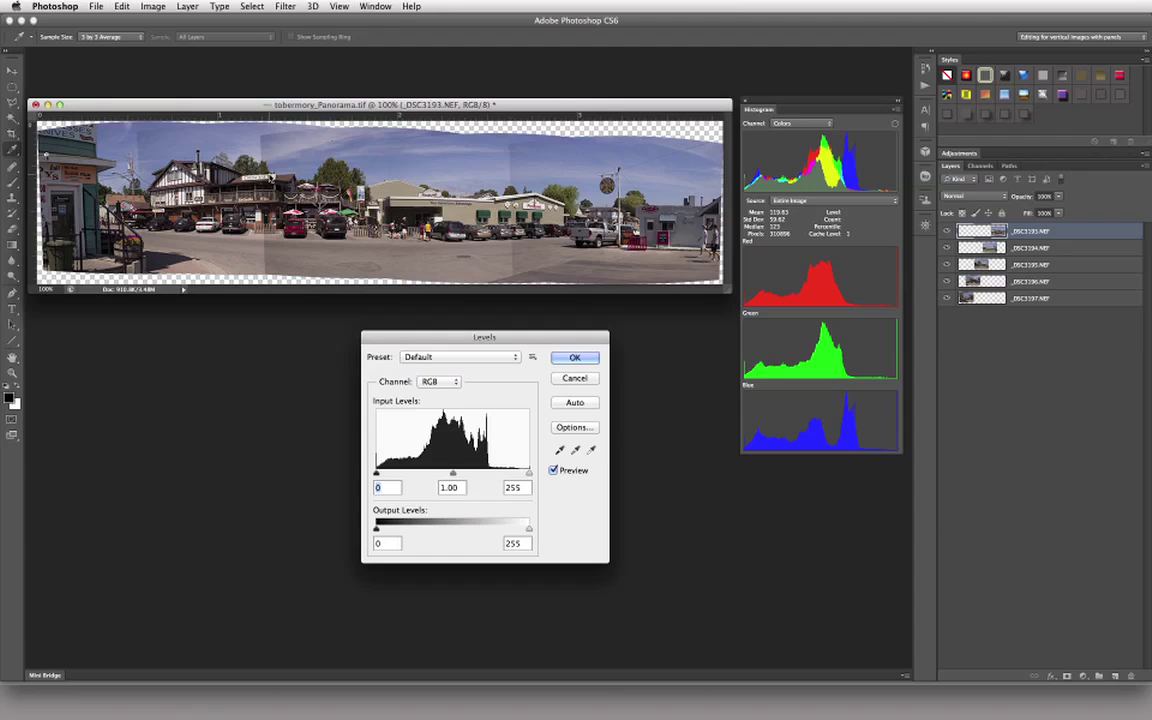
{"action": "left_click_drag", "start_coordinate": [540, 345], "coordinate": [466, 324]}
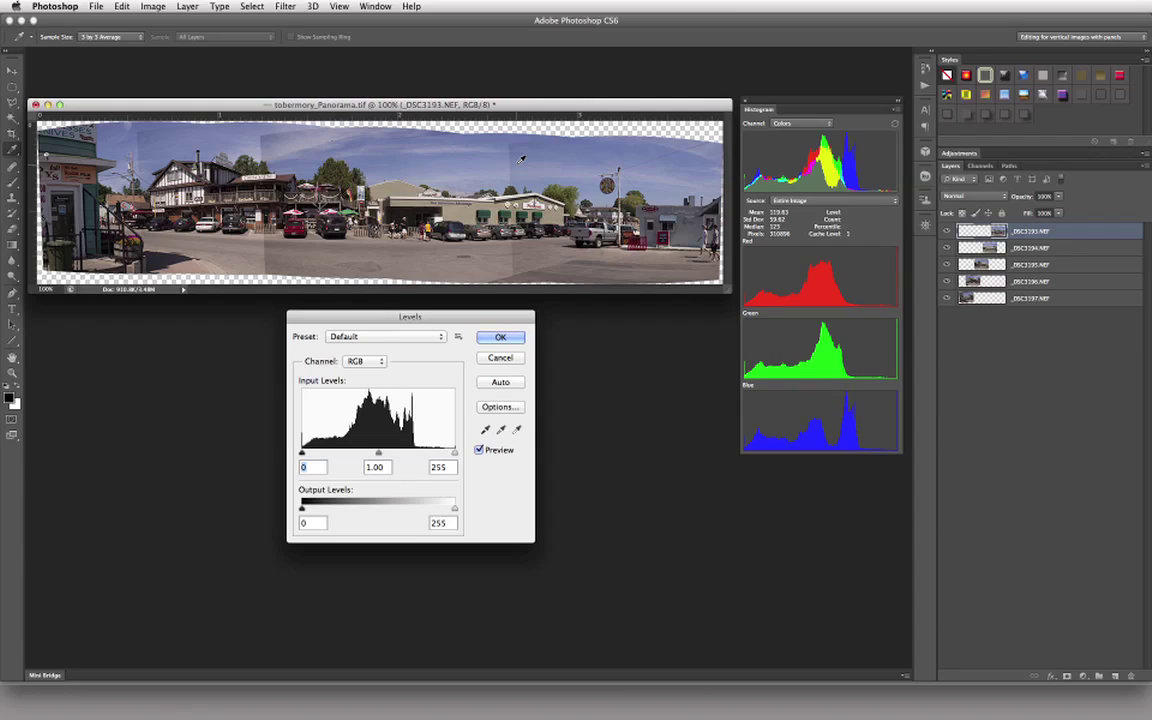
{"action": "left_click", "coordinate": [500, 357]}
{"action": "key", "text": "v"}
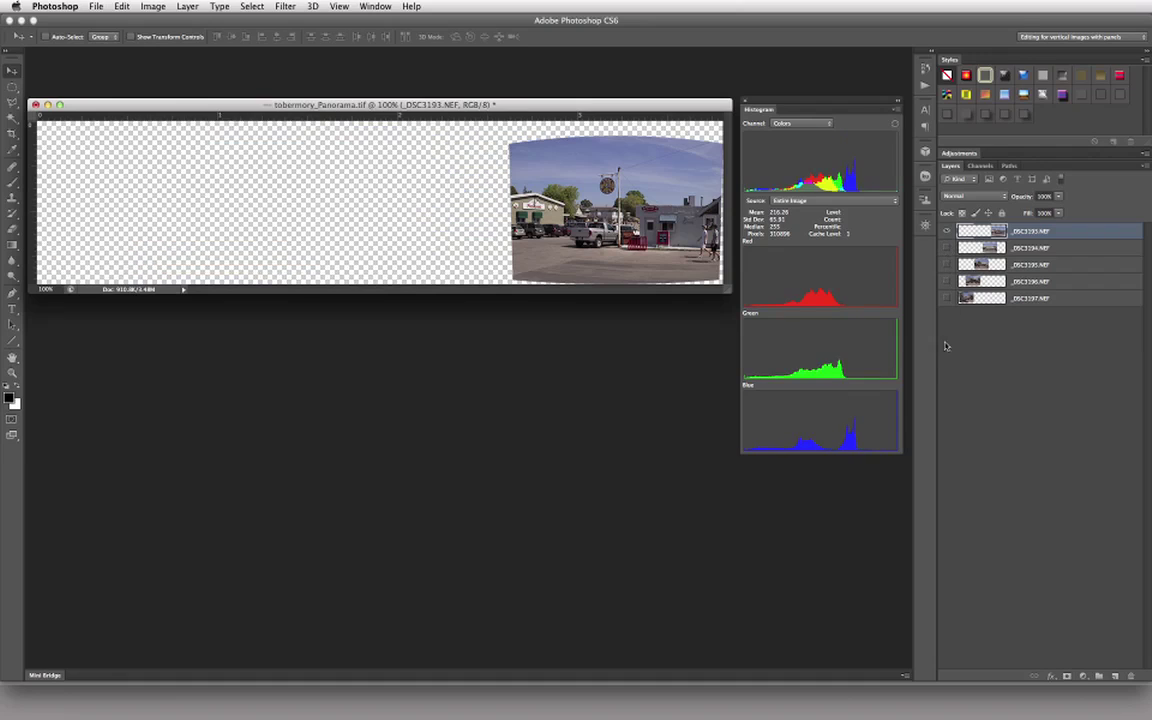
- Hide all frames except _DSC3193 and _DSC3194, then select the _DSC3194 layer
{"action": "left_click", "coordinate": [946, 231], "text": "alt"}
{"action": "left_click", "coordinate": [946, 247]}
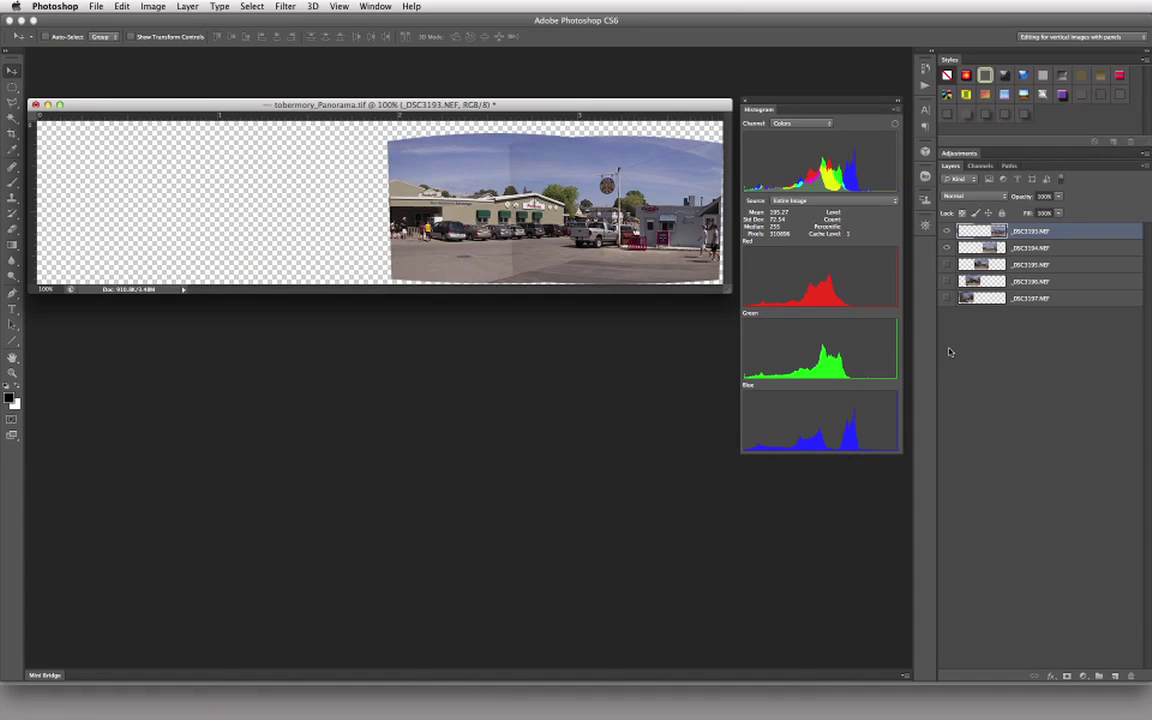
{"action": "left_click", "coordinate": [946, 264]}
{"action": "left_click", "coordinate": [946, 281]}
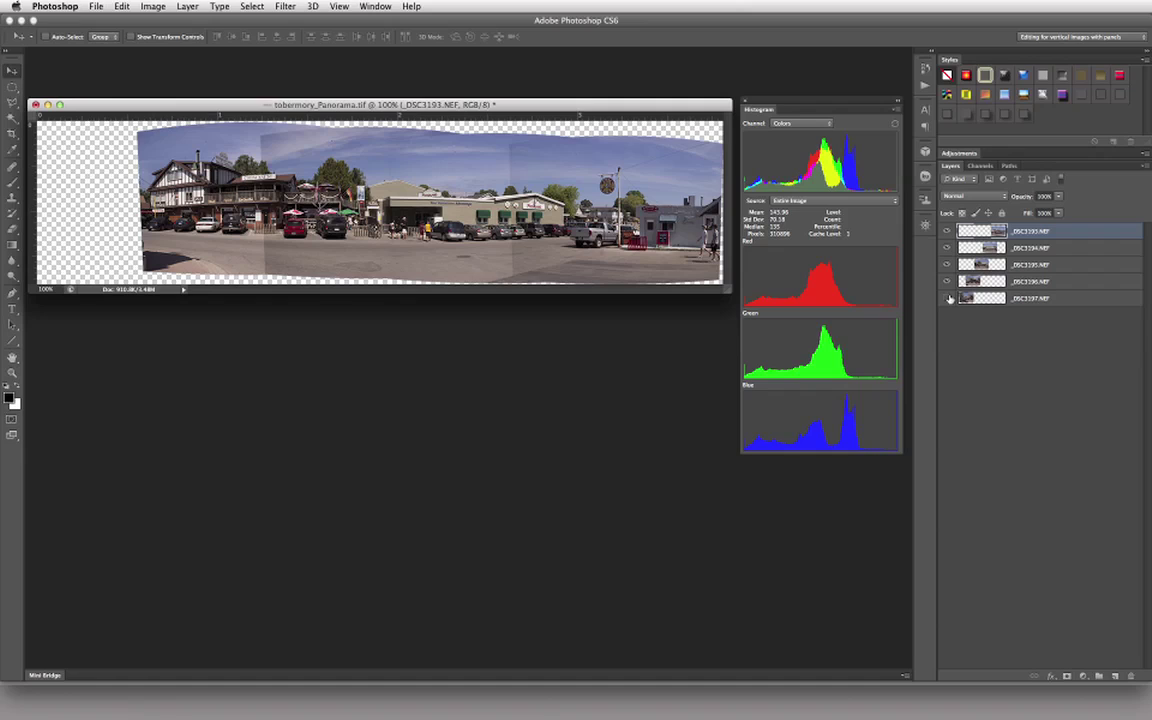
{"action": "left_click", "coordinate": [946, 298]}
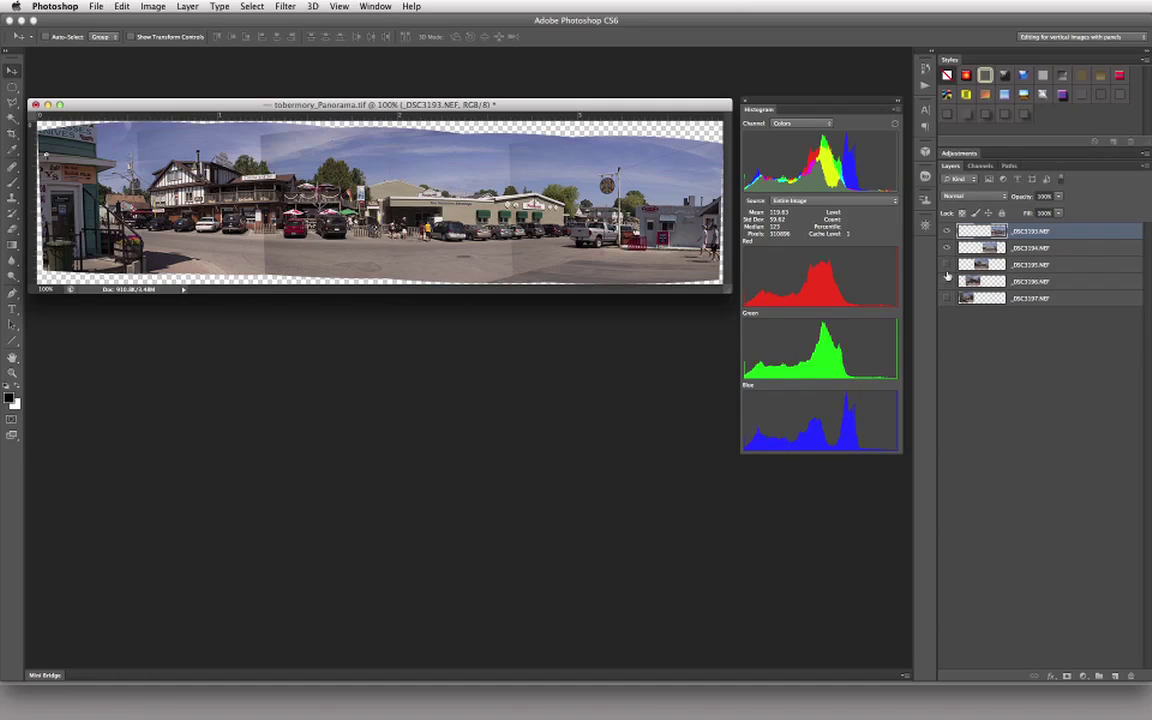
{"action": "left_click_drag", "start_coordinate": [947, 298], "coordinate": [947, 249]}
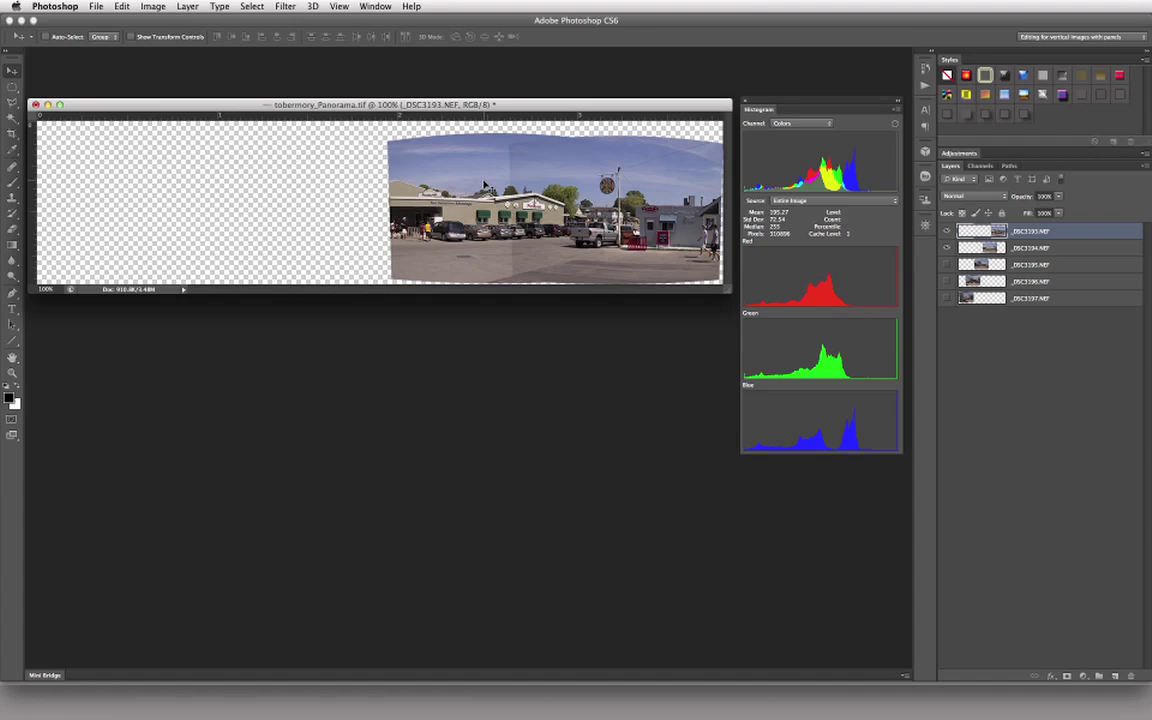
{"action": "left_click", "coordinate": [1016, 250]}
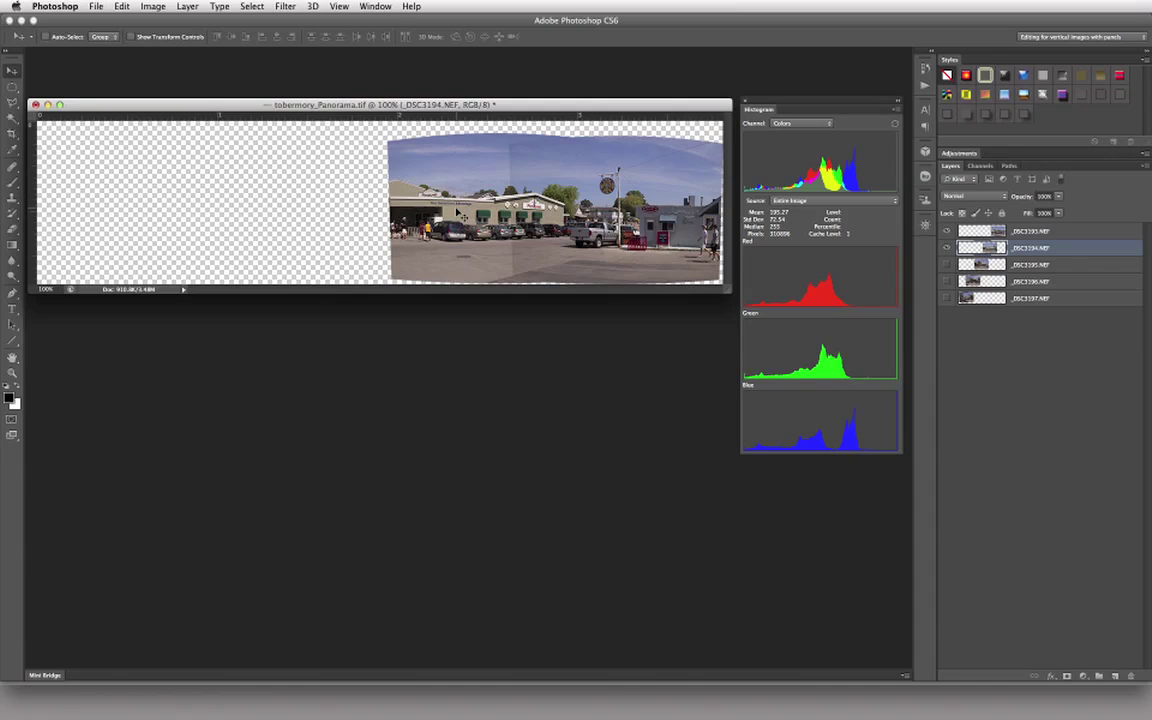
- Apply Levels to _DSC3194 with the midtone input darkened to 0.86
{"action": "key", "text": "super+l"}
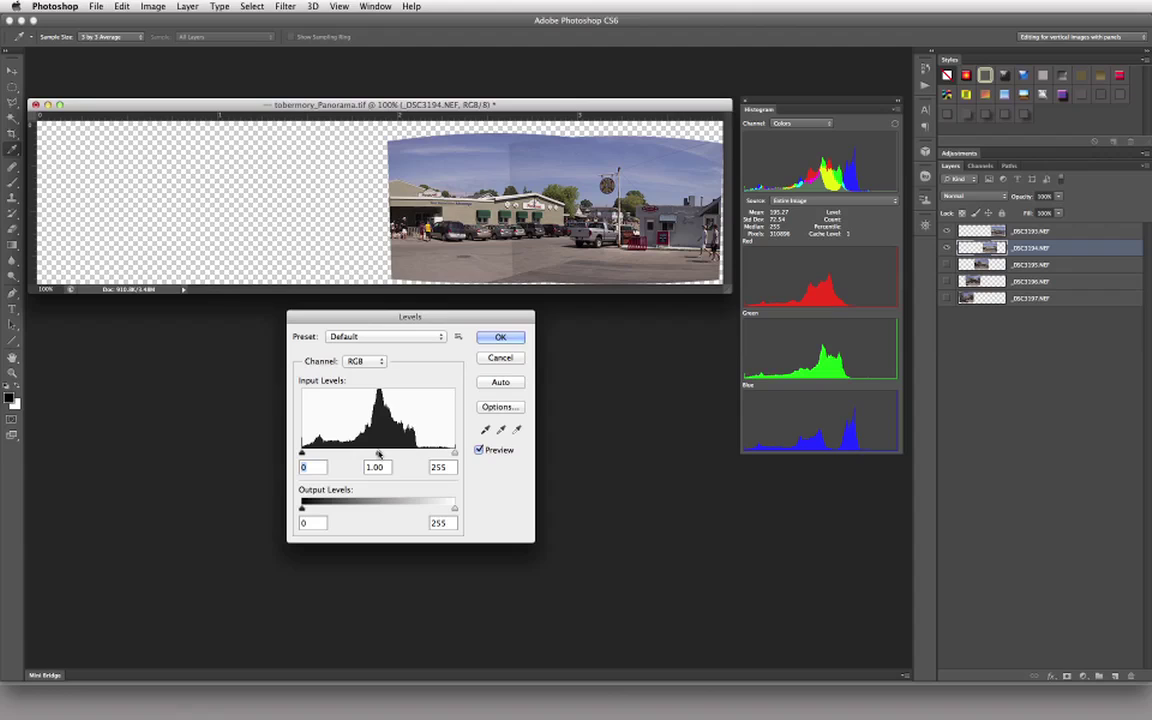
{"action": "left_click_drag", "start_coordinate": [378, 453], "coordinate": [385, 454]}
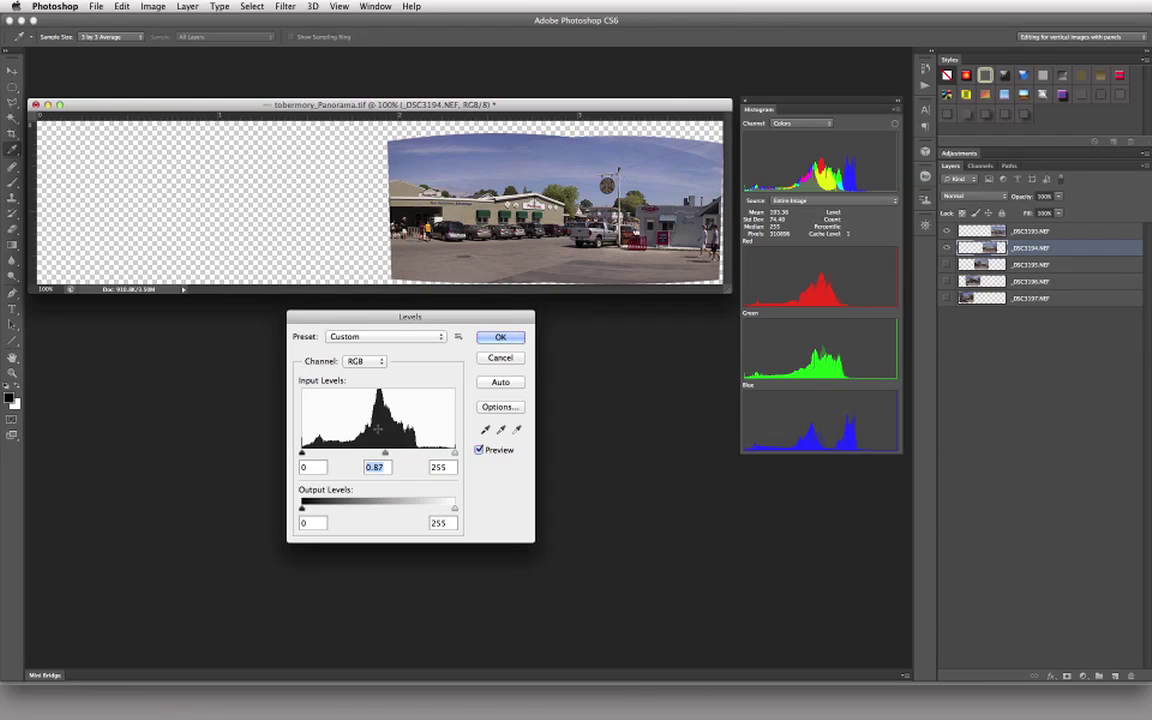
{"action": "left_click_drag", "start_coordinate": [385, 454], "coordinate": [383, 455]}
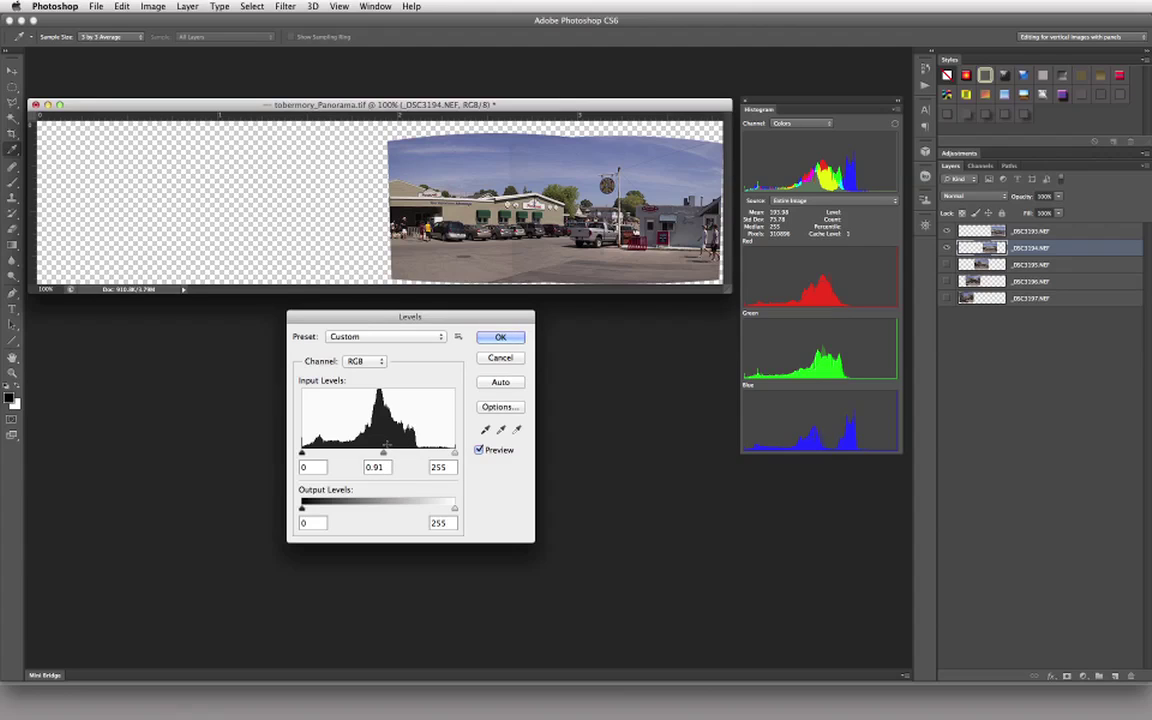
{"action": "key", "text": "Down"}
{"action": "key", "text": "Down"}
{"action": "key", "text": "Down"}
{"action": "key", "text": "Down"}
{"action": "key", "text": "Down"}
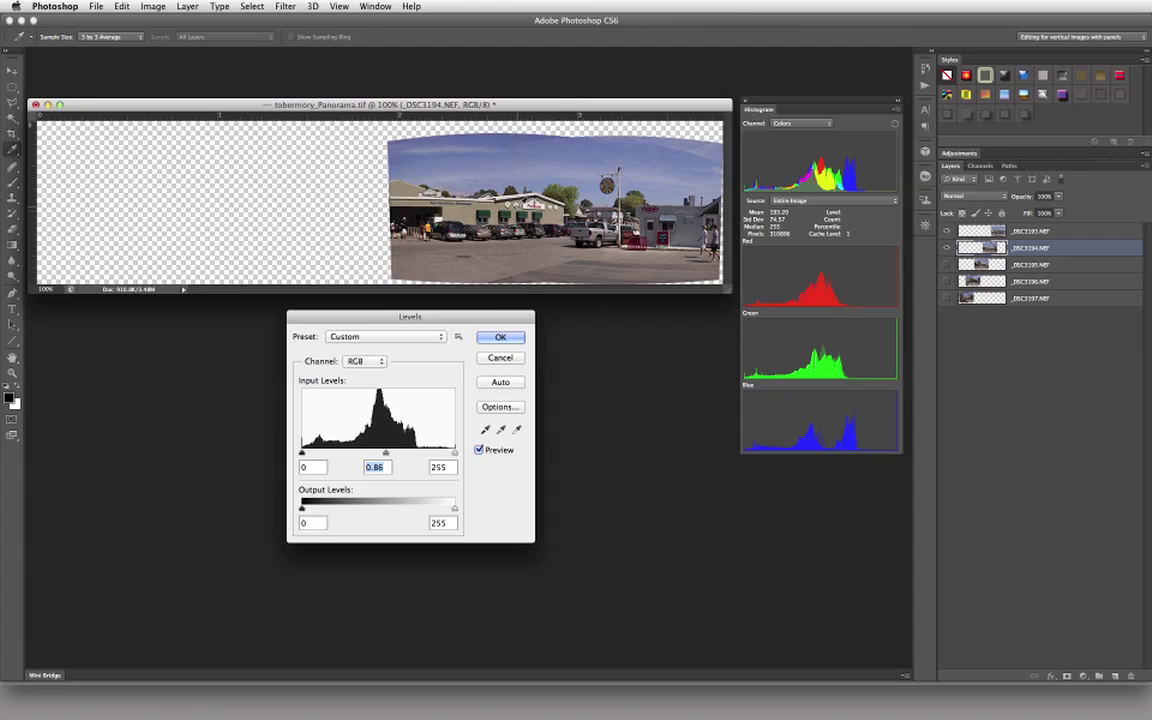
{"action": "left_click", "coordinate": [500, 337]}
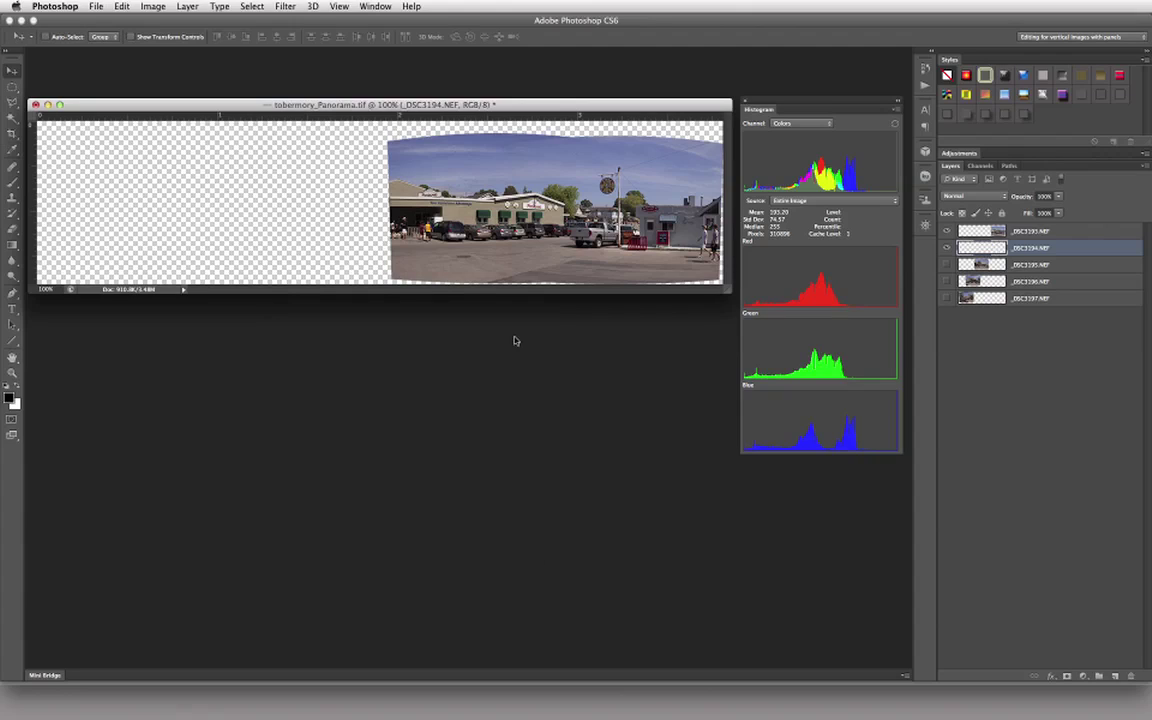
- Select and show the _DSC3195 layer, dismissing a Levels dialog unchanged
{"action": "left_click", "coordinate": [1024, 264]}
{"action": "left_click", "coordinate": [946, 264]}
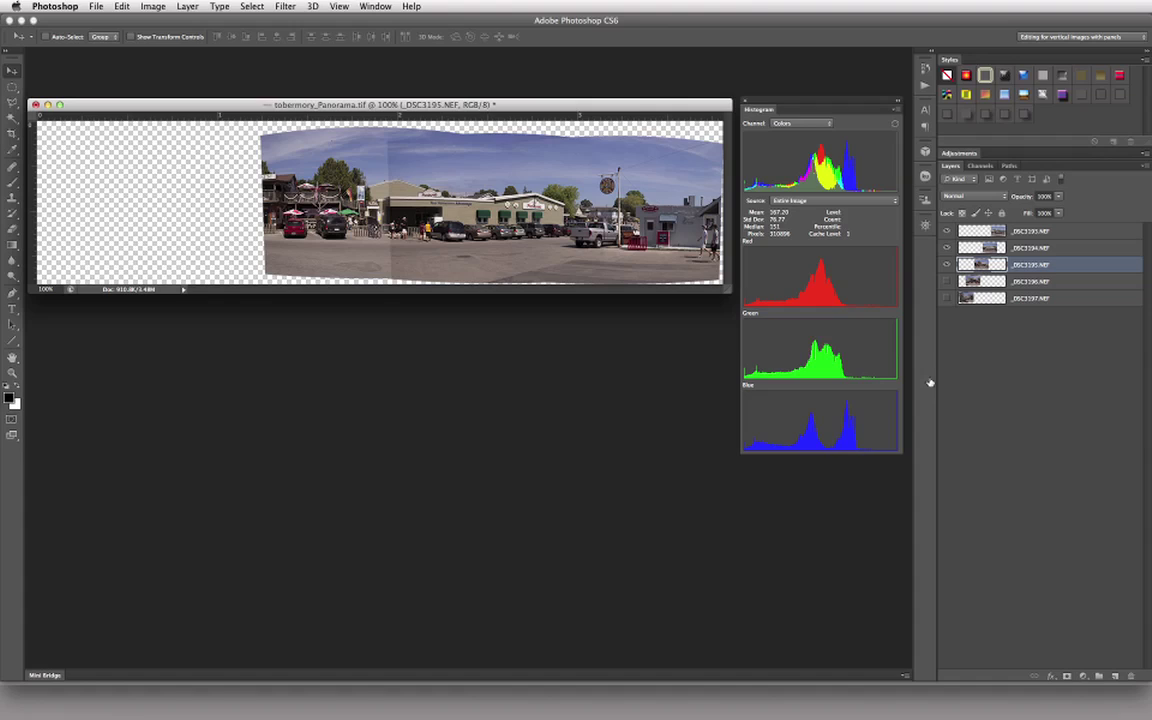
{"action": "mouse_move", "coordinate": [770, 330]}
{"action": "key", "text": "super+l"}
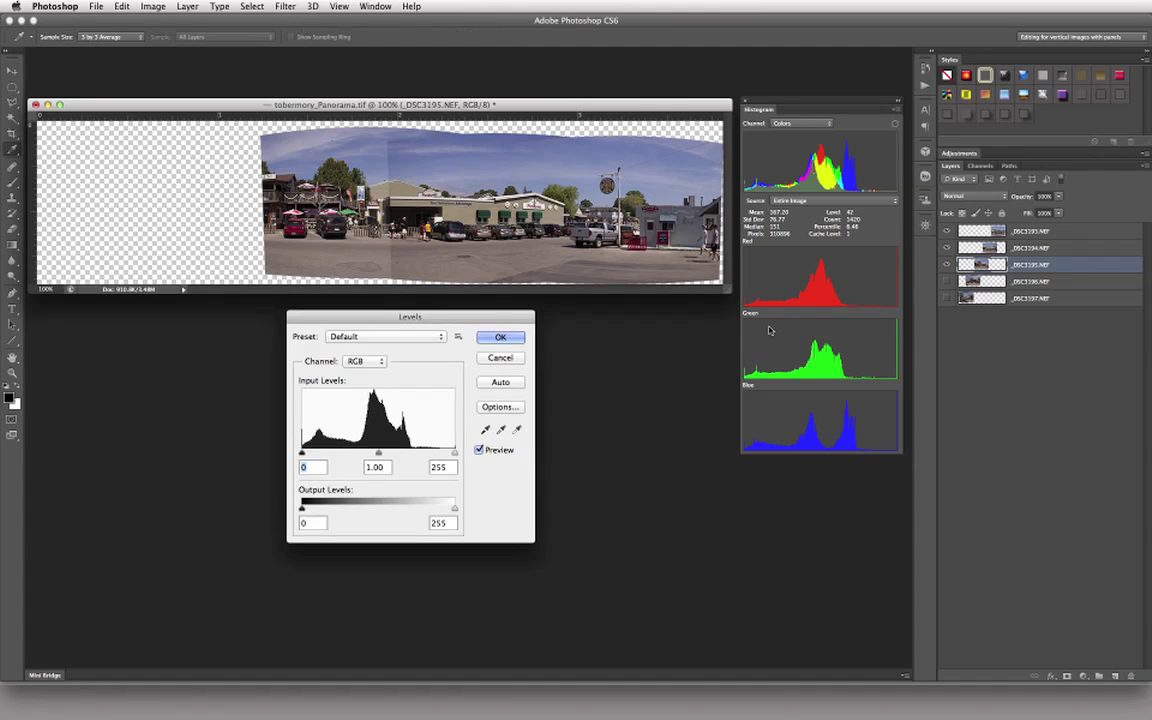
{"action": "left_click", "coordinate": [500, 357]}
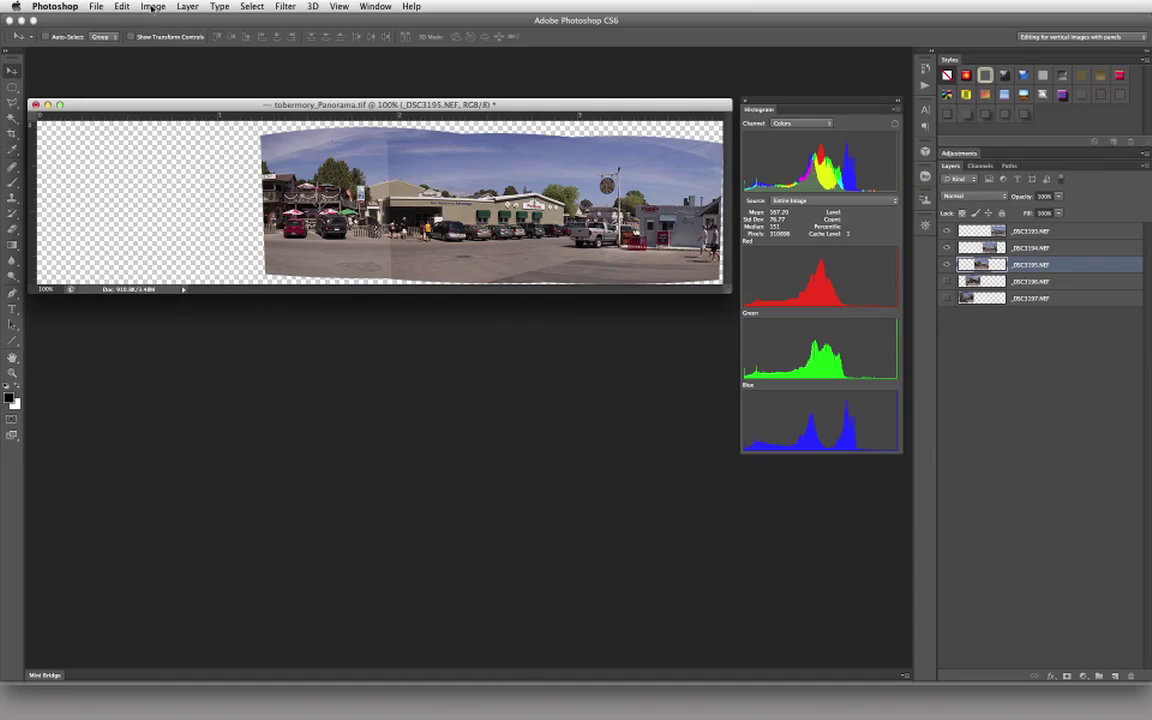
- Apply Levels from Image > Adjustments to _DSC3195 with midtone input 0.84
{"action": "left_click", "coordinate": [152, 7]}
{"action": "mouse_move", "coordinate": [175, 43]}
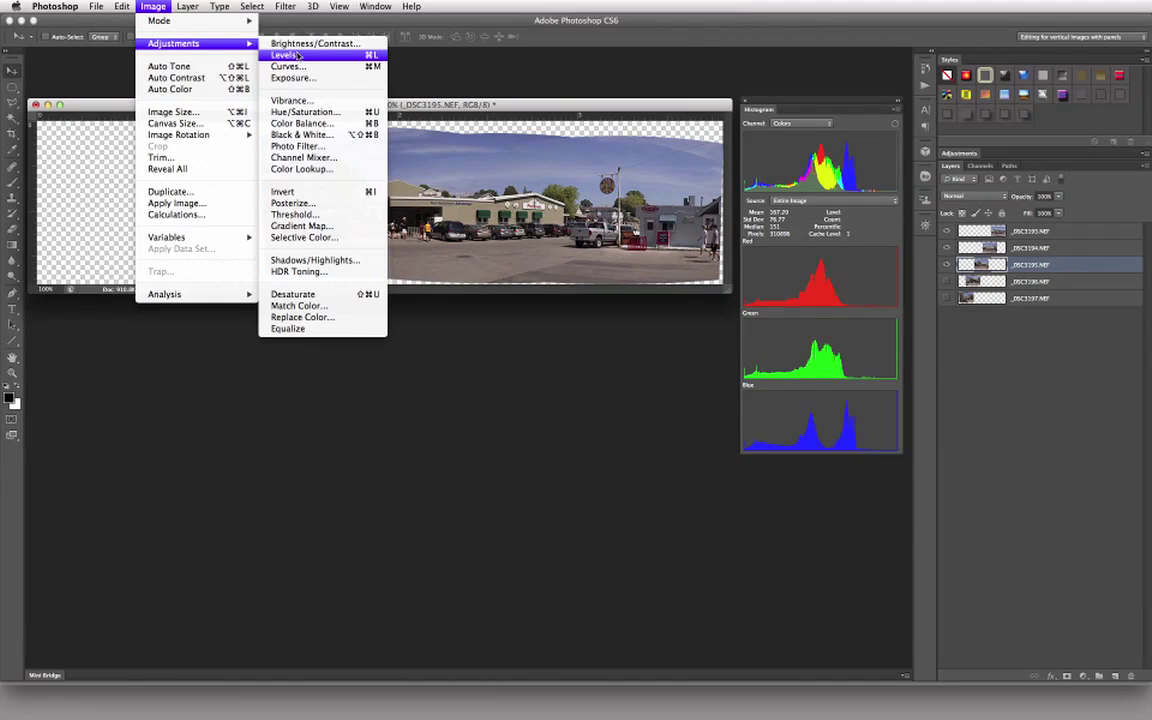
{"action": "left_click", "coordinate": [341, 55]}
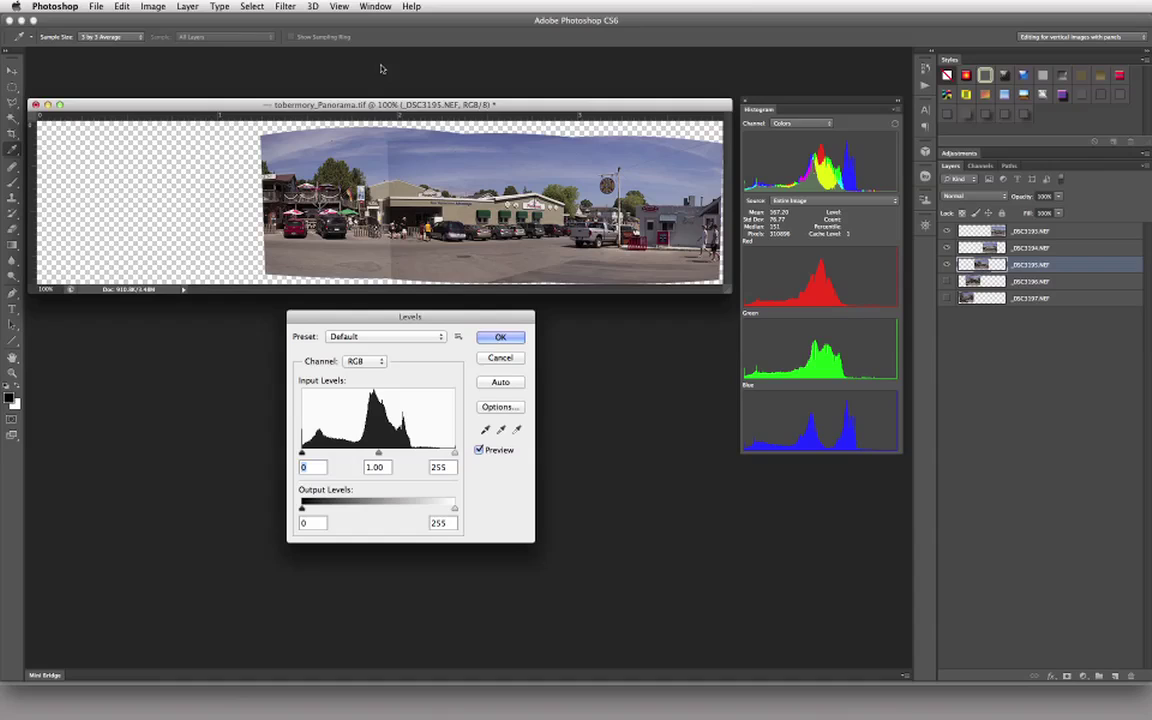
{"action": "left_click", "coordinate": [385, 467]}
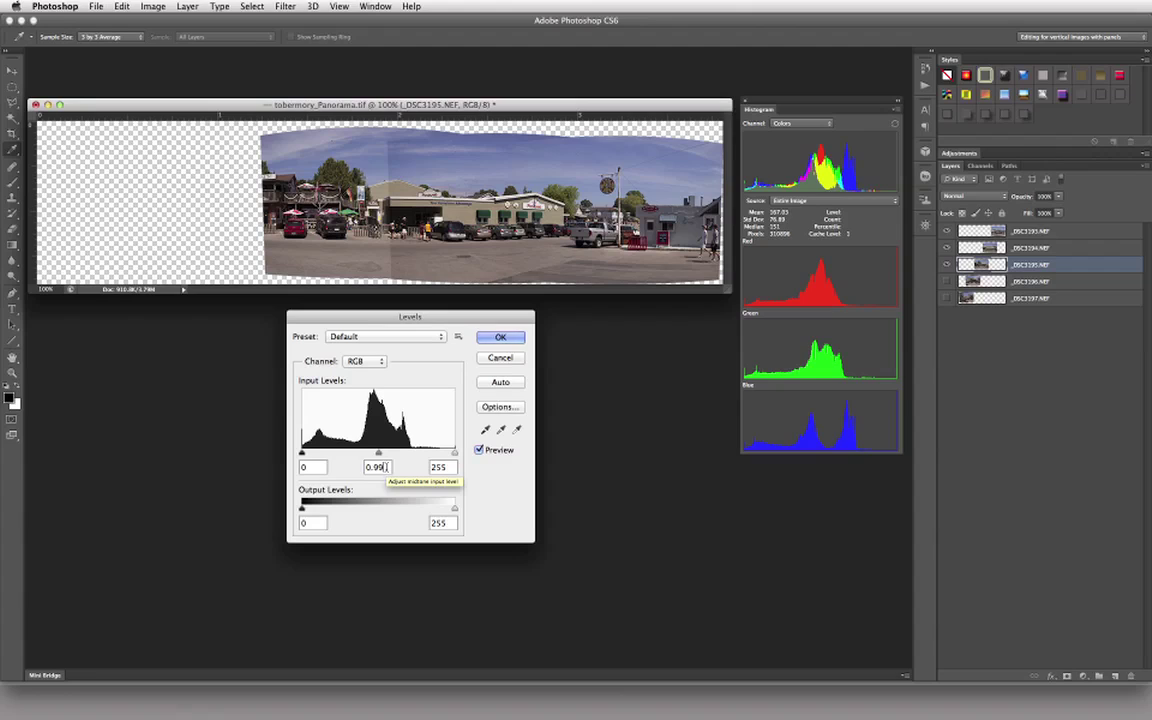
{"action": "key", "text": "Down"}
{"action": "key", "text": "Down"}
{"action": "key", "text": "Down"}
{"action": "key", "text": "Down"}
{"action": "key", "text": "Down"}
{"action": "key", "text": "Down"}
{"action": "key", "text": "Down"}
{"action": "key", "text": "Down"}
{"action": "key", "text": "Down"}
{"action": "key", "text": "Down"}
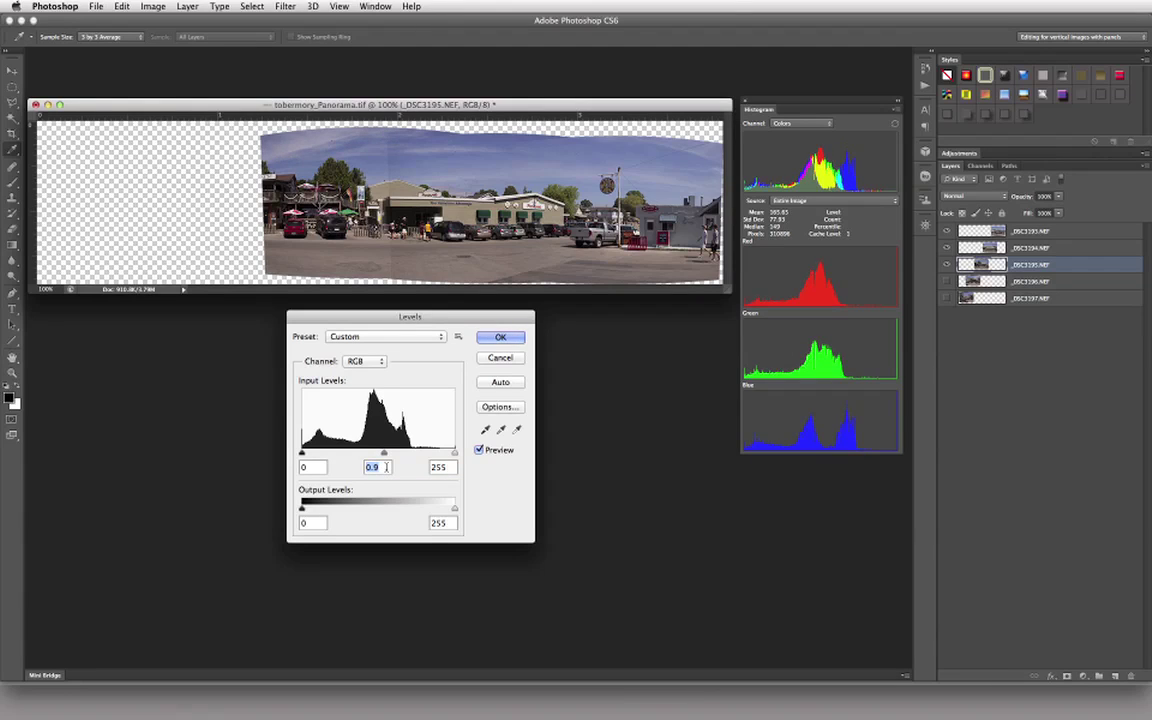
{"action": "key", "text": "Down"}
{"action": "key", "text": "Down"}
{"action": "key", "text": "Down"}
{"action": "key", "text": "Down"}
{"action": "key", "text": "Down"}
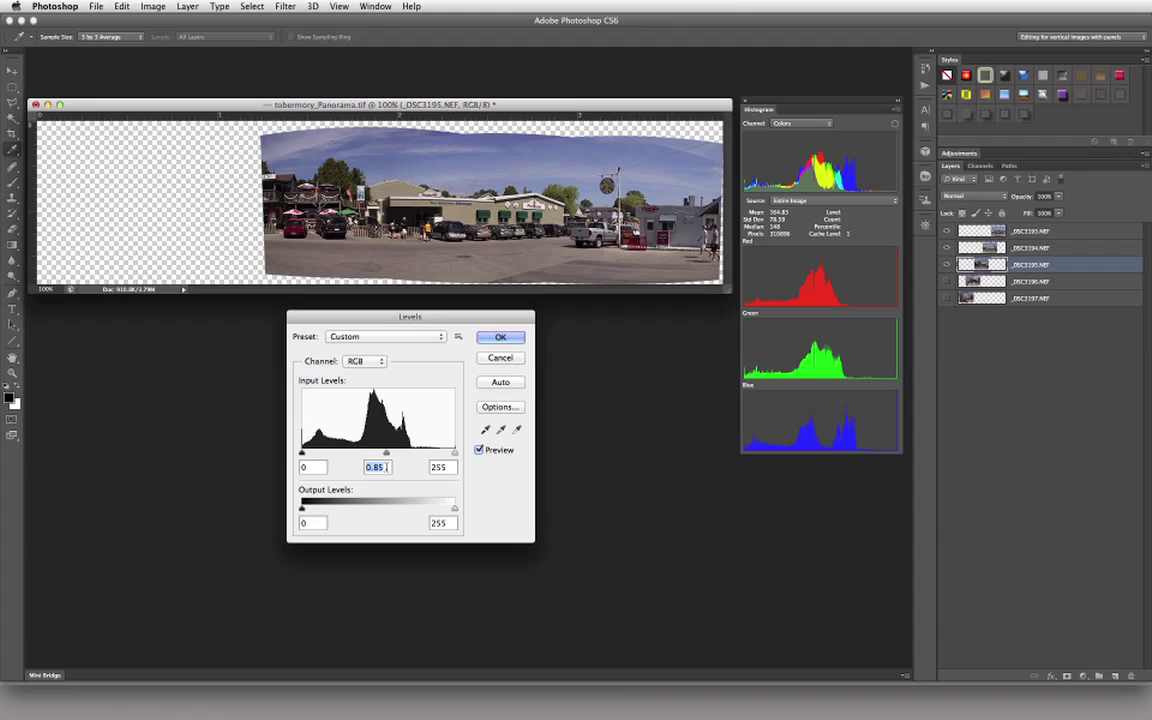
{"action": "key", "text": "Down"}
{"action": "key", "text": "Down"}
{"action": "key", "text": "Down"}
{"action": "key", "text": "Down"}
{"action": "key", "text": "Down"}
{"action": "key", "text": "Down"}
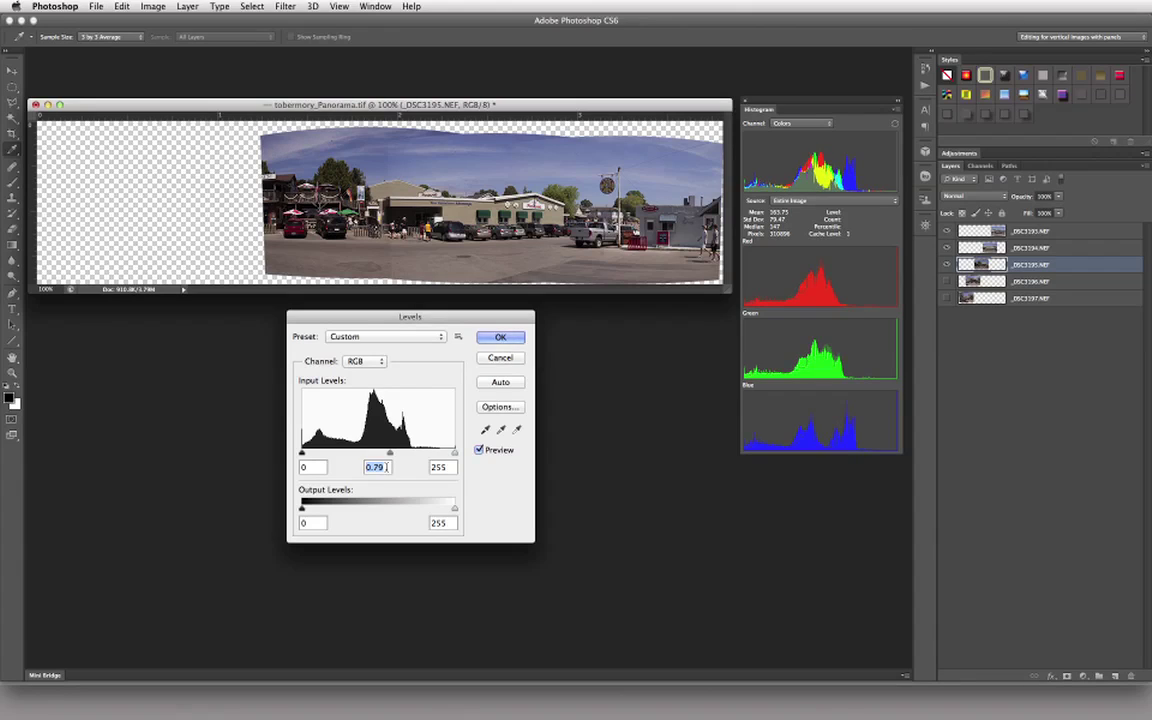
{"action": "key", "text": "Up"}
{"action": "key", "text": "Up"}
{"action": "key", "text": "Up"}
{"action": "key", "text": "Up"}
{"action": "key", "text": "Up"}
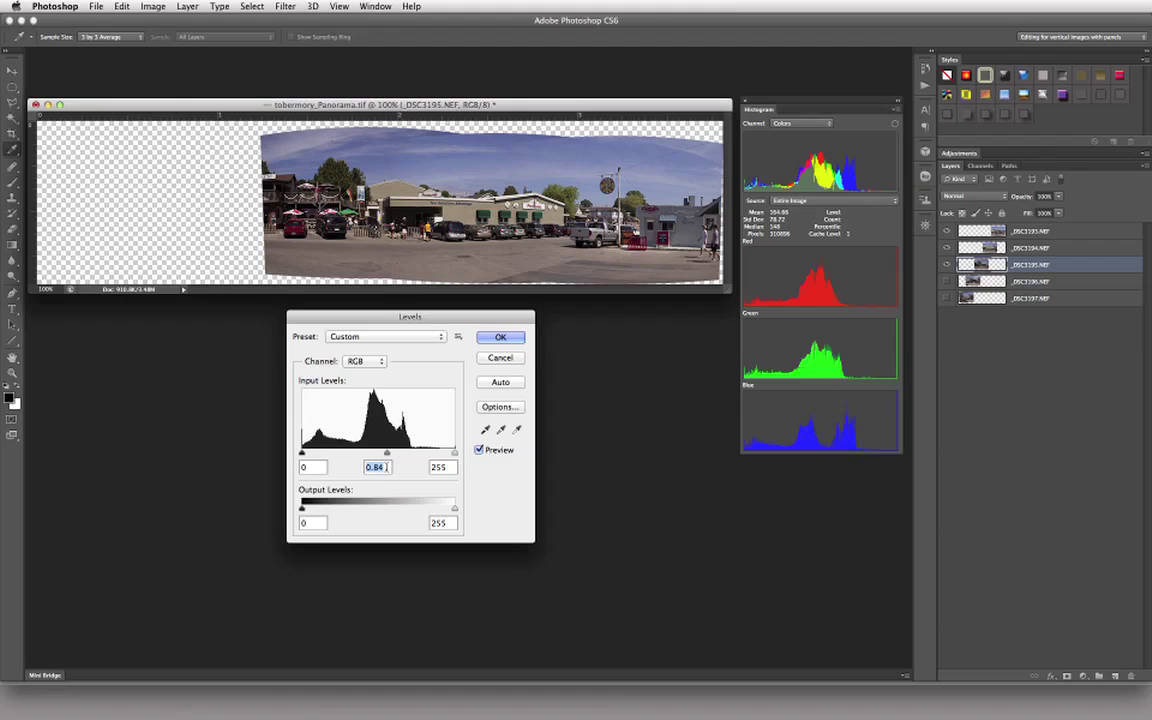
{"action": "key", "text": "Up"}
{"action": "key", "text": "Up"}
{"action": "key", "text": "Down"}
{"action": "key", "text": "Down"}
{"action": "key", "text": "Up"}
{"action": "key", "text": "Up"}
{"action": "key", "text": "Down"}
{"action": "key", "text": "Down"}
{"action": "key", "text": "Return"}
- Select the _DSC3196 layer and make it visible
{"action": "key", "text": "v"}
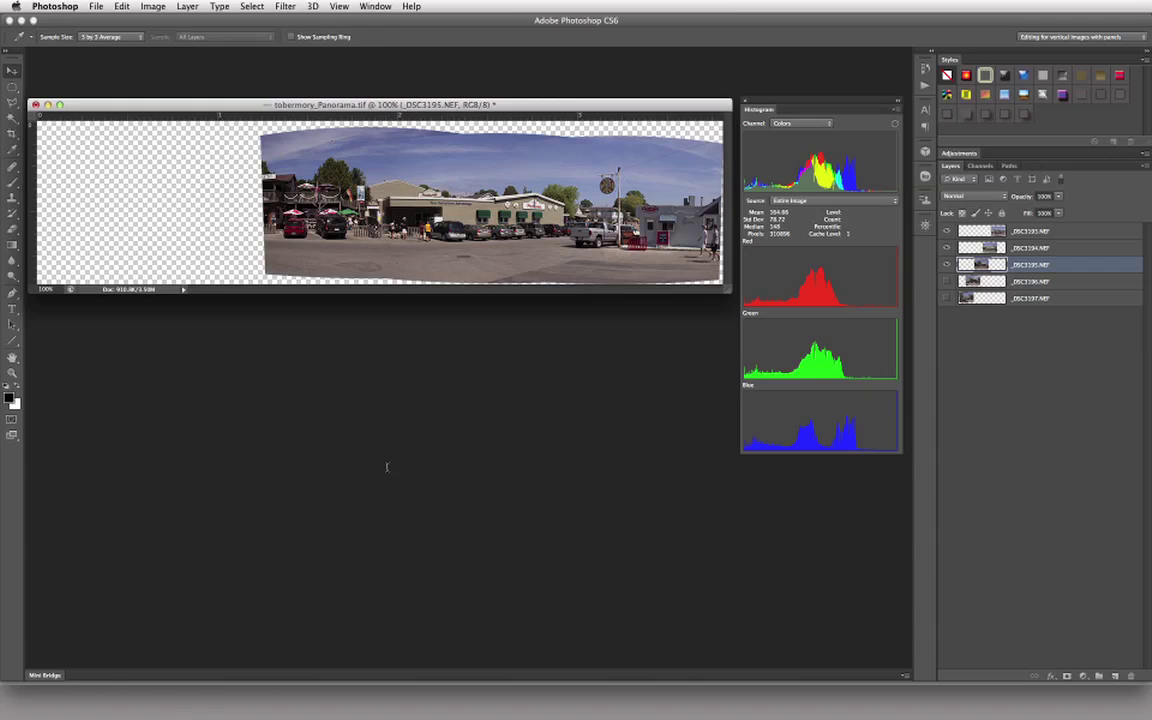
{"action": "left_click", "coordinate": [1043, 283]}
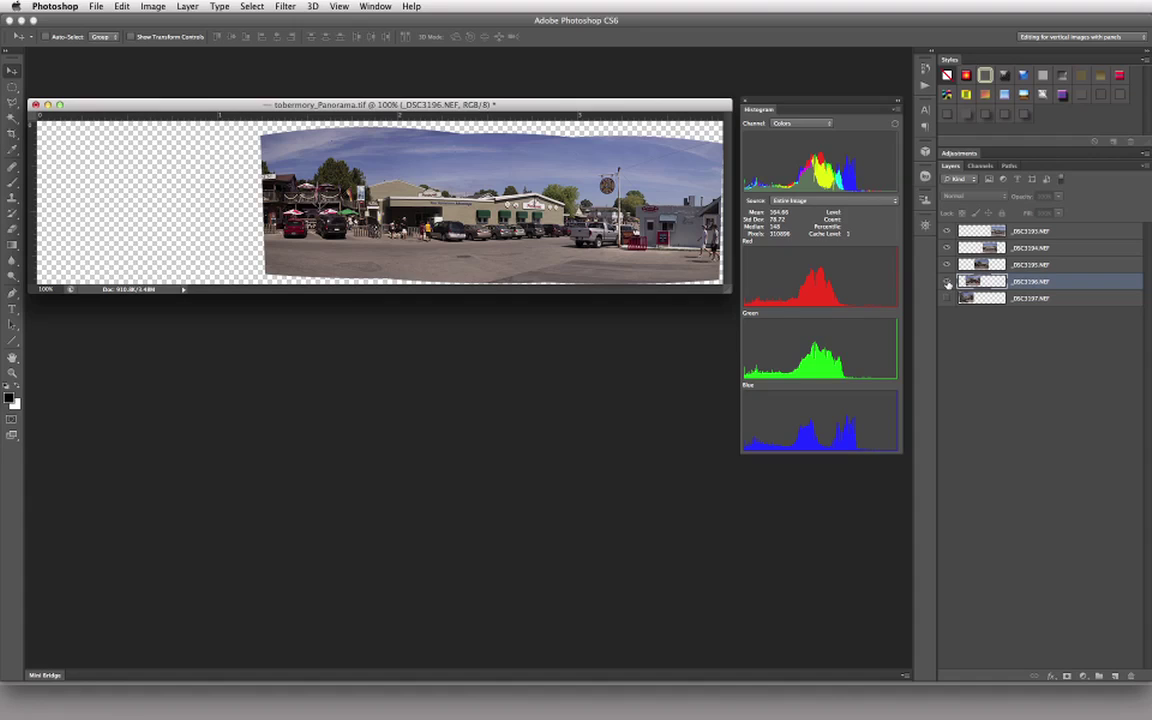
{"action": "left_click", "coordinate": [947, 282]}
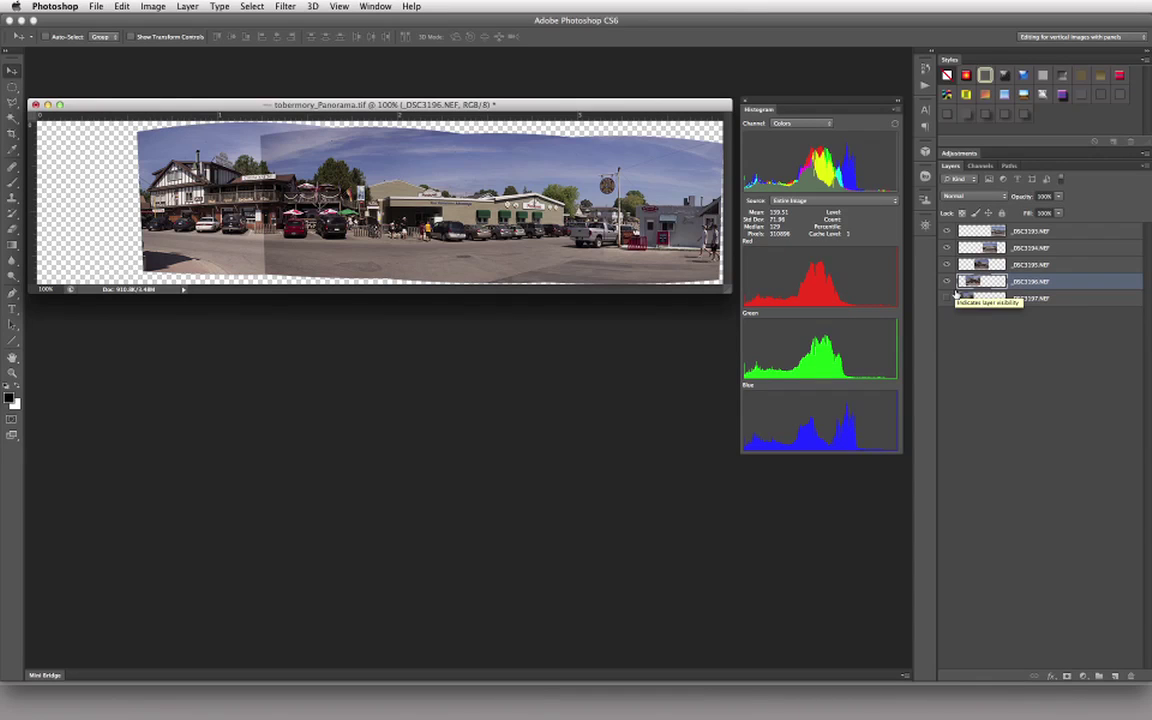
- In Levels, darken _DSC3196's midtone input to about 0.82
{"action": "key", "text": "super+l"}
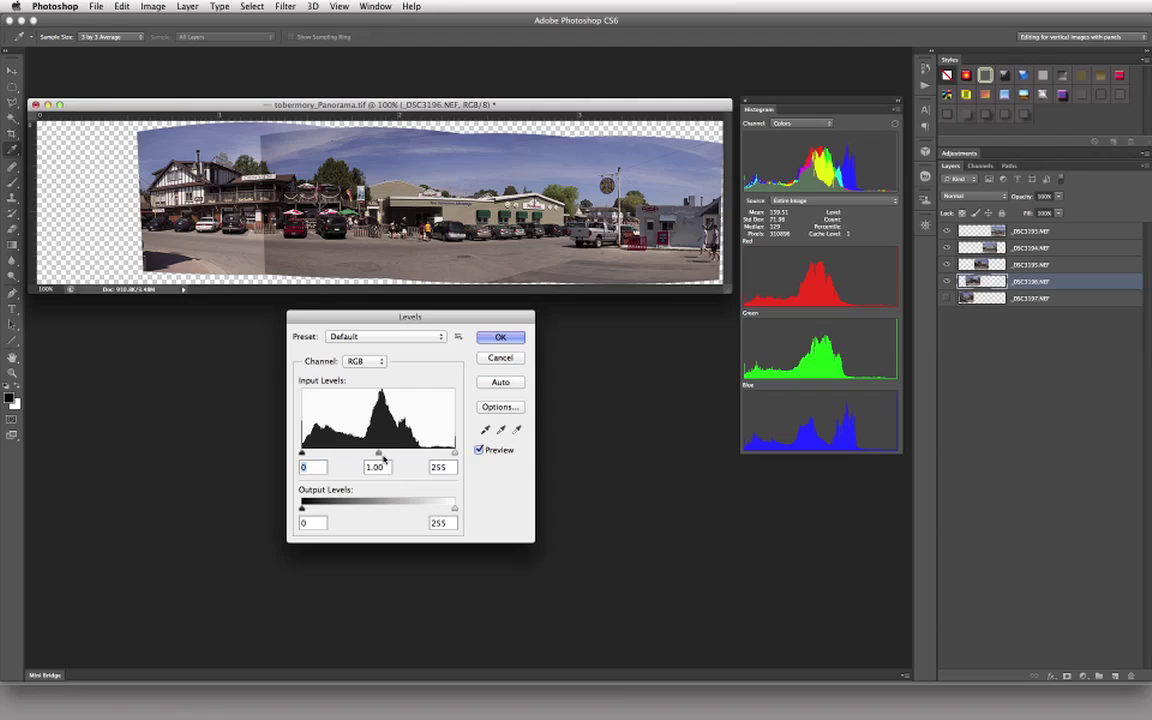
{"action": "mouse_move", "coordinate": [379, 455]}
{"action": "left_mouse_down"}
{"action": "mouse_move", "coordinate": [418, 456]}
{"action": "mouse_move", "coordinate": [399, 456]}
{"action": "left_mouse_up"}
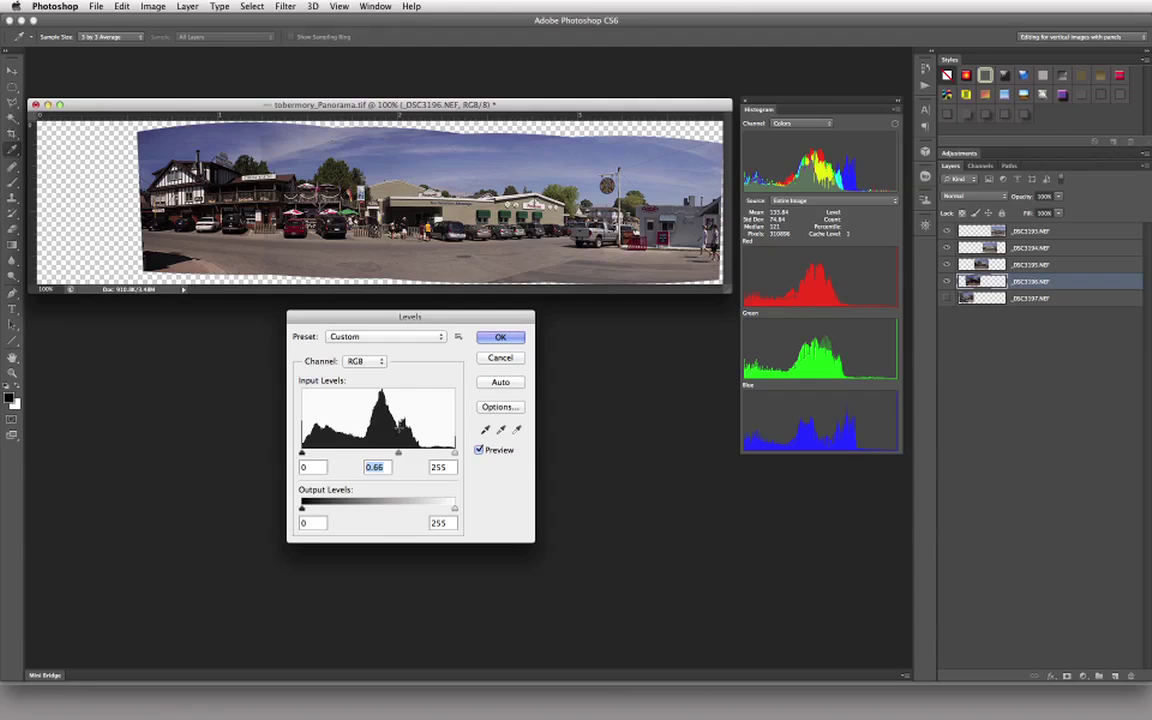
{"action": "left_click", "coordinate": [384, 466]}
{"action": "key", "text": "Up"}
{"action": "key", "text": "Up"}
{"action": "key", "text": "Up"}
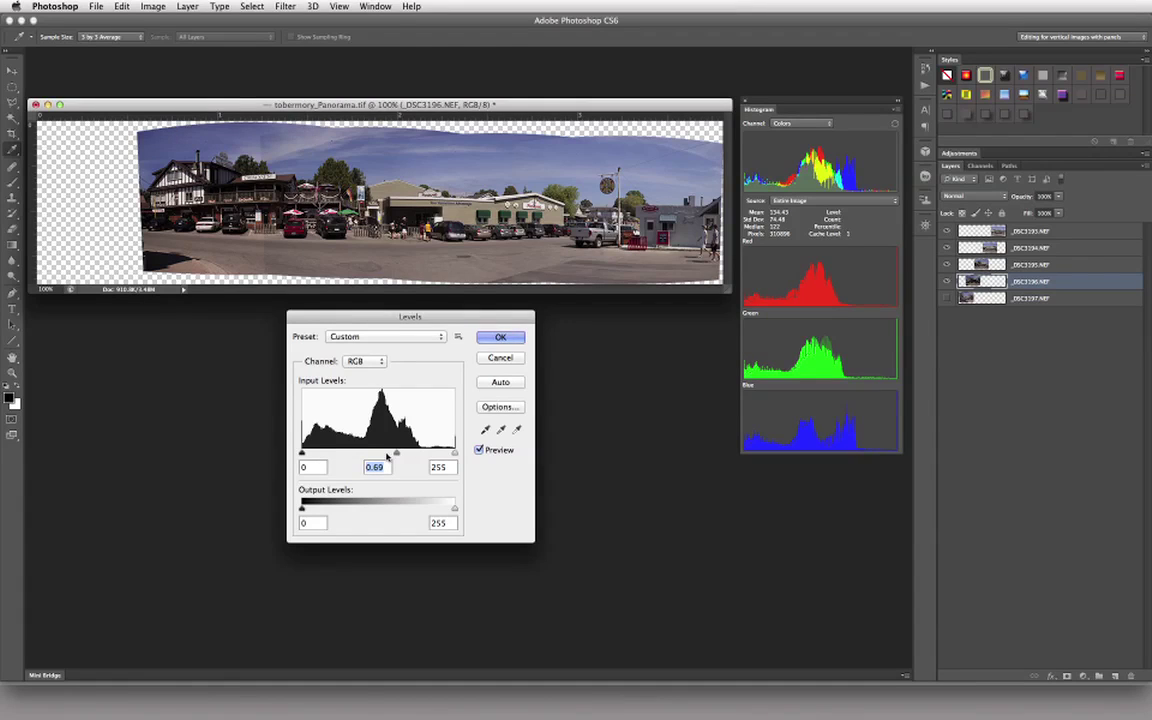
{"action": "key", "text": "Down"}
{"action": "key", "text": "Down"}
{"action": "key", "text": "Down"}
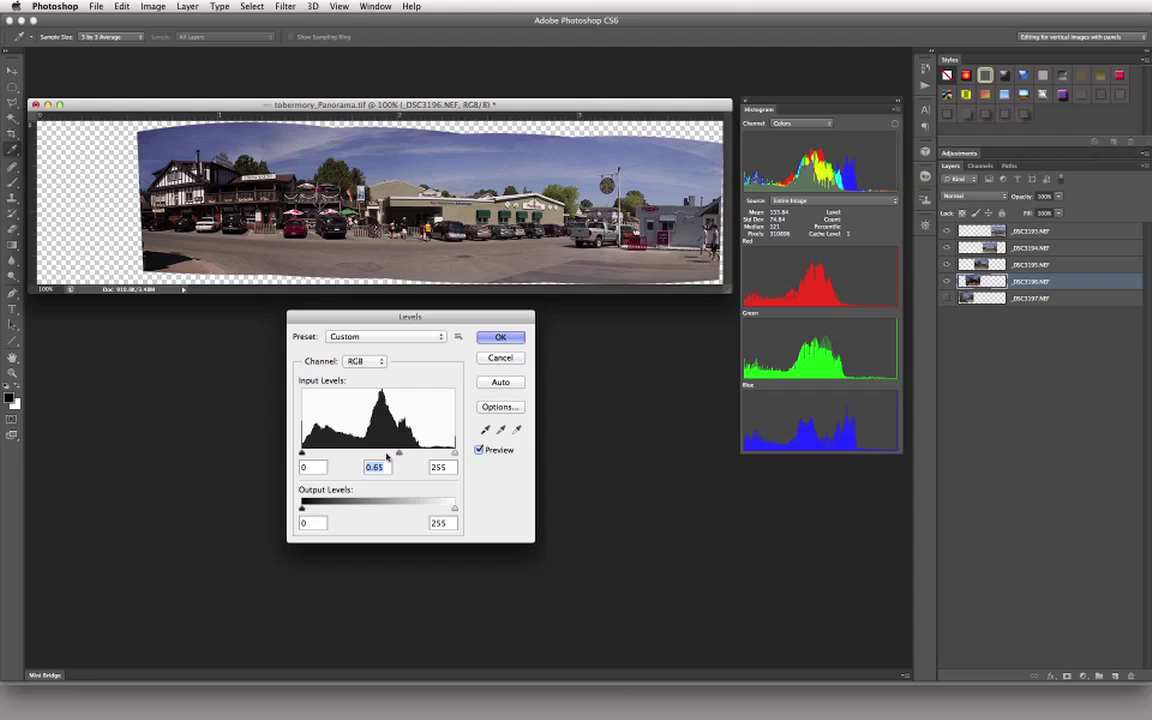
{"action": "key", "text": "Down"}
{"action": "key", "text": "Down"}
{"action": "key", "text": "Down"}
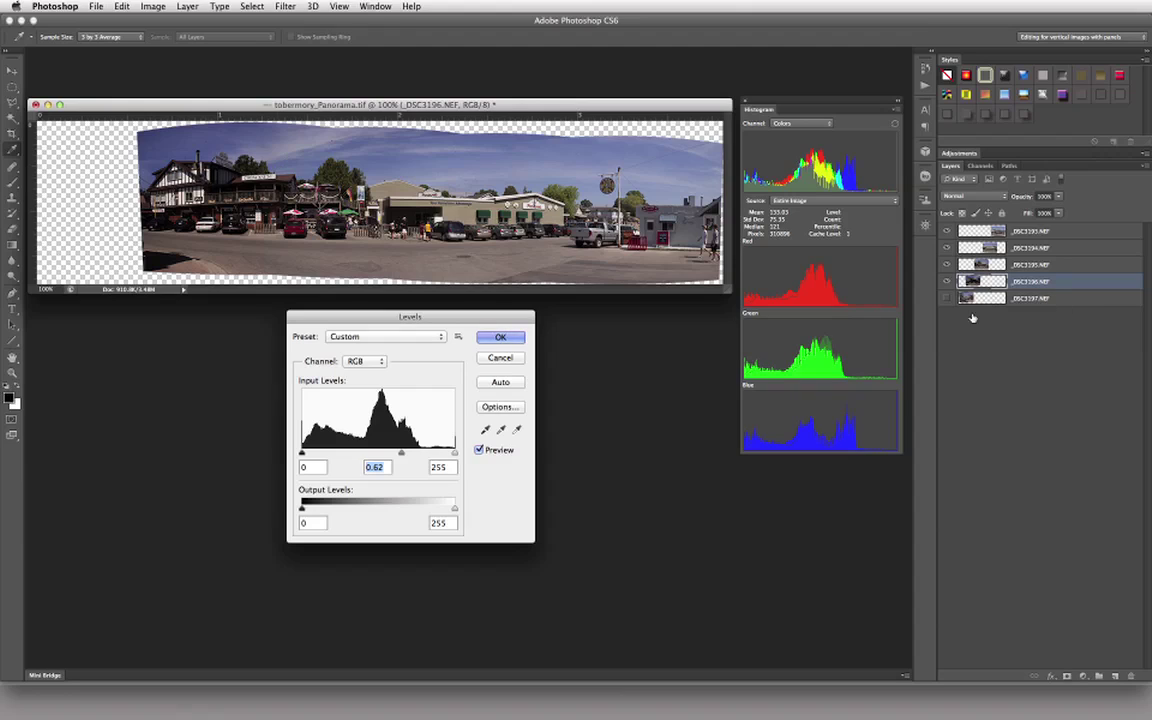
- Confirm the _DSC3196 Levels, then select and show the _DSC3197 layer
{"action": "left_click", "coordinate": [500, 339]}
{"action": "key", "text": "v"}
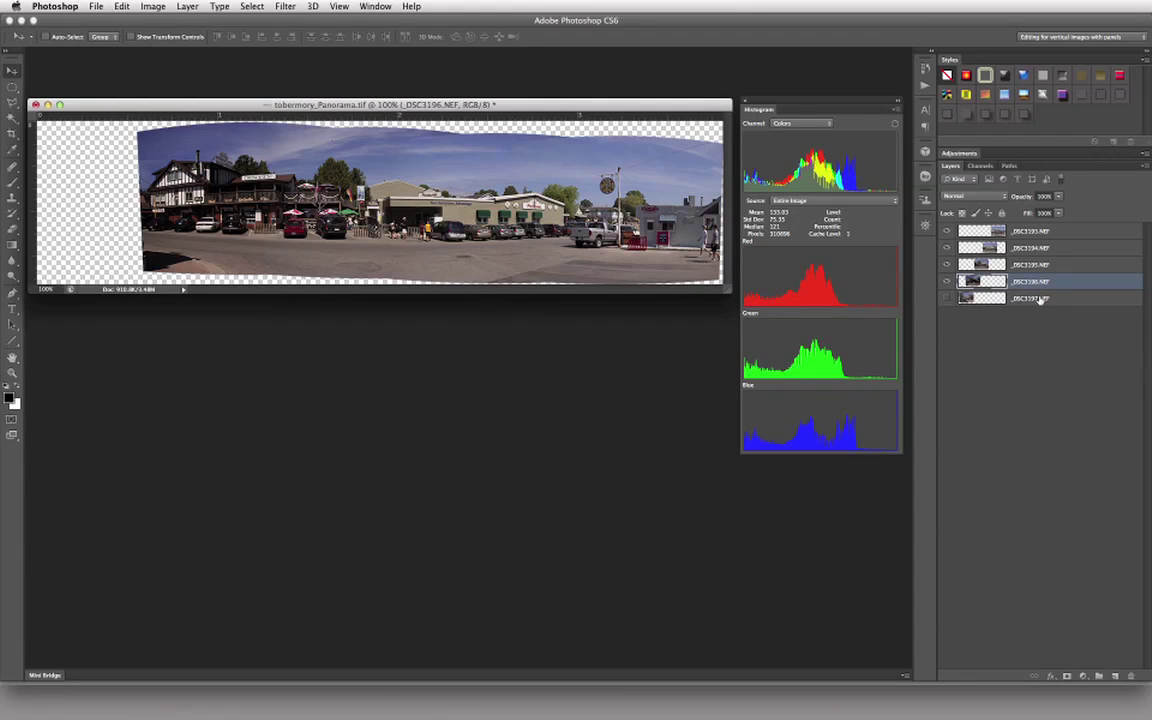
{"action": "double_click", "coordinate": [1035, 298]}
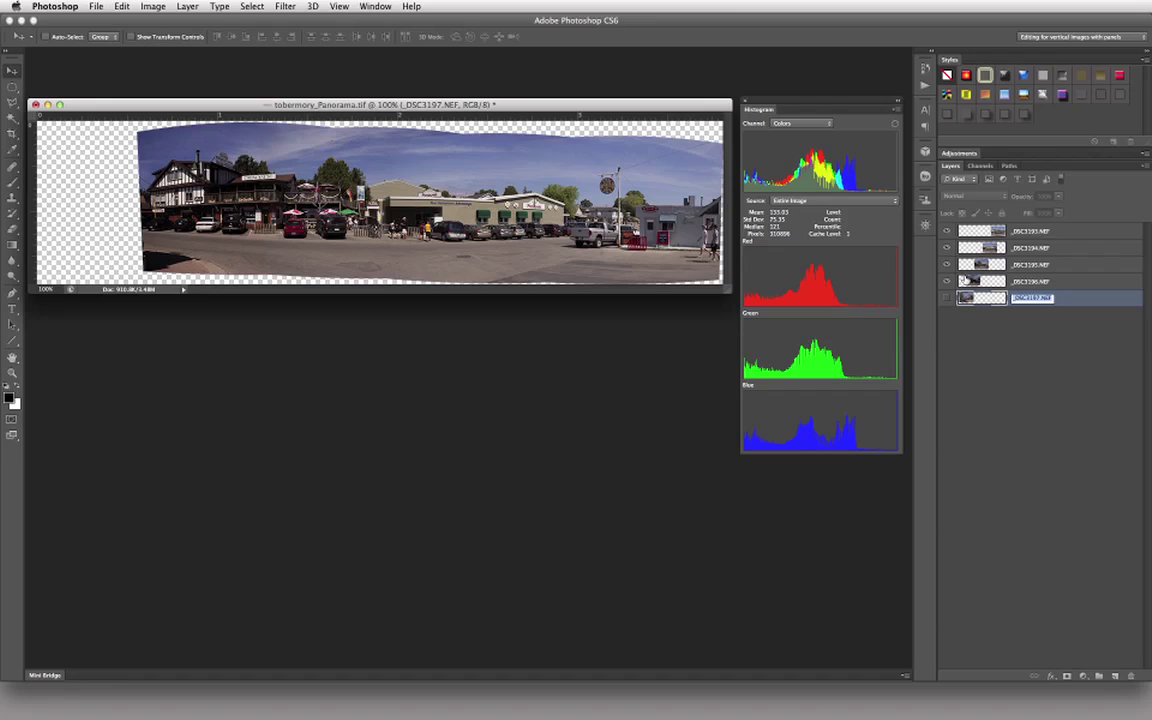
{"action": "key", "text": "Return"}
{"action": "left_click", "coordinate": [947, 298]}
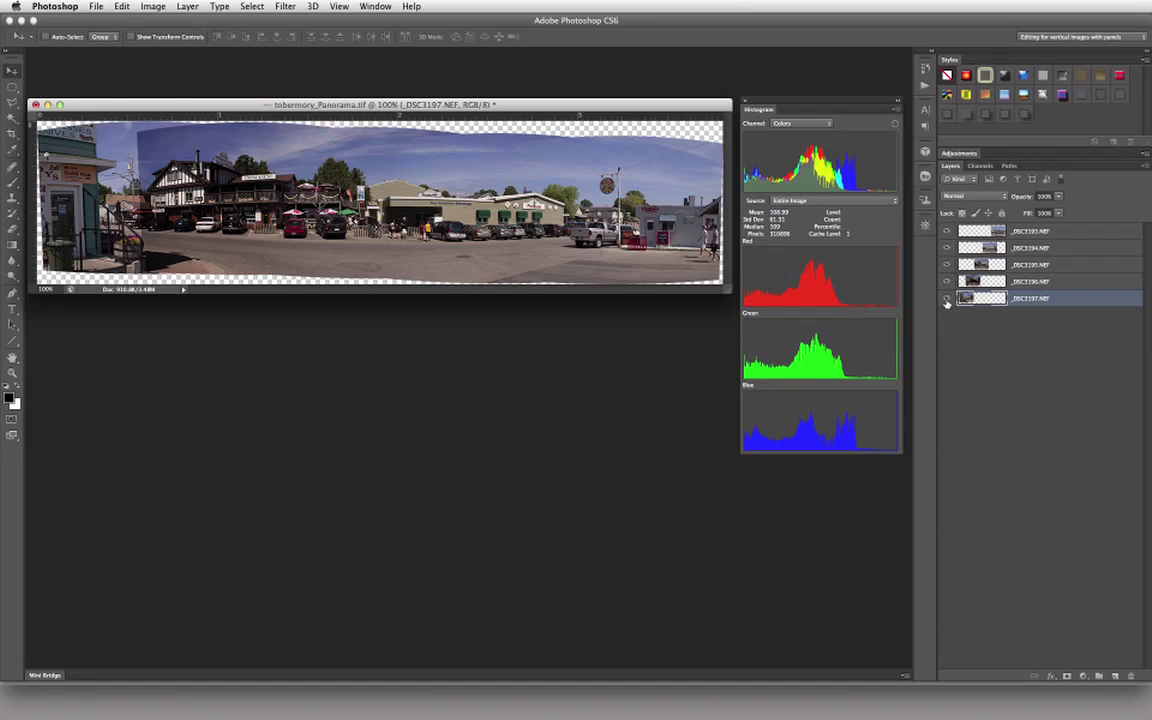
- Apply Levels to _DSC3197 with the midtone input darkened to 0.54
{"action": "key", "text": "super+l"}
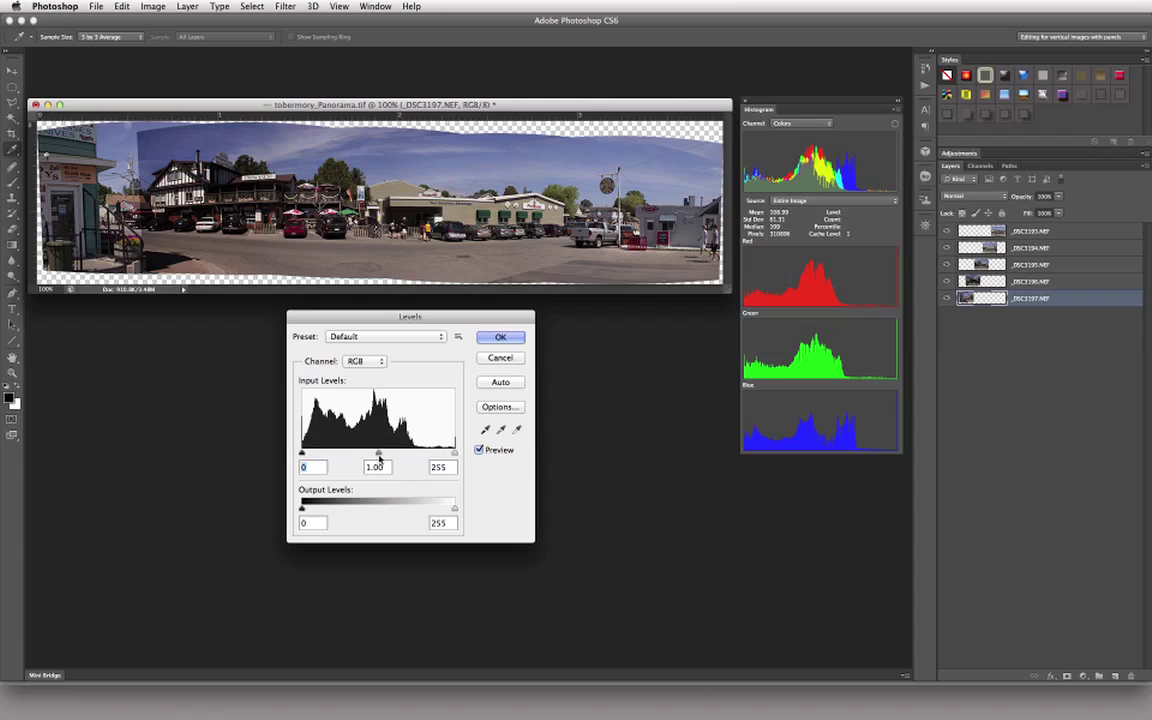
{"action": "left_click_drag", "start_coordinate": [378, 455], "coordinate": [397, 455]}
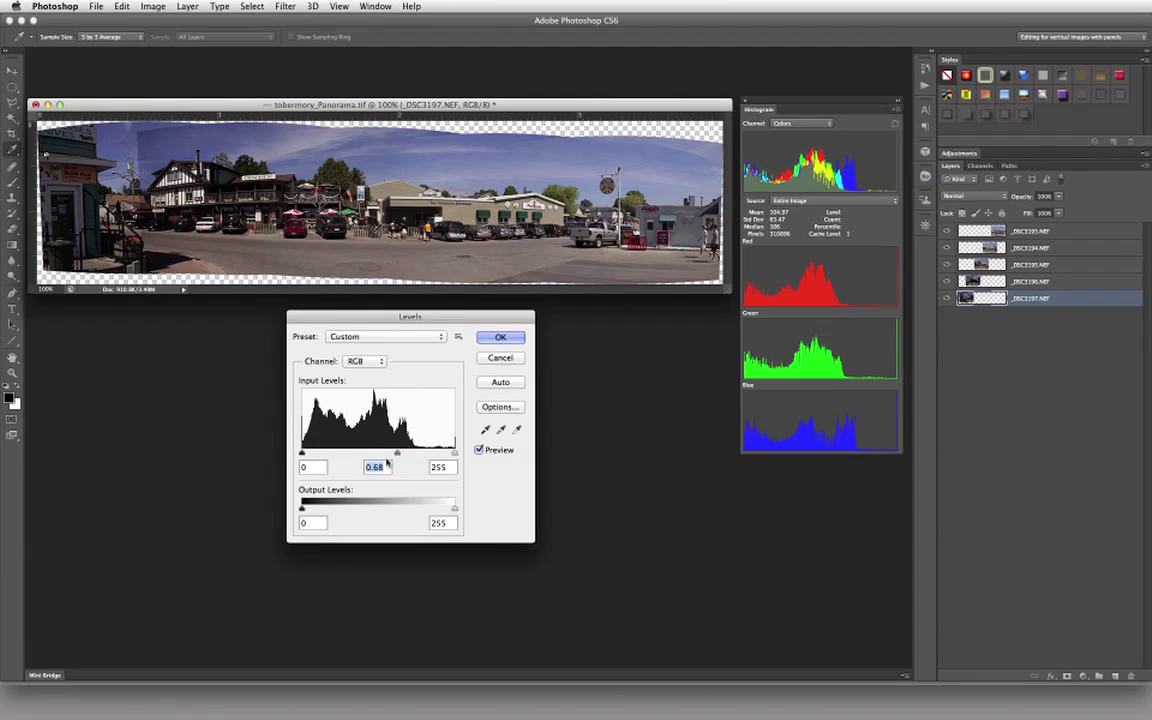
{"action": "key", "text": "Down"}
{"action": "key", "text": "Down"}
{"action": "key", "text": "Down"}
{"action": "key", "text": "Down"}
{"action": "key", "text": "Down"}
{"action": "key", "text": "Down"}
{"action": "key", "text": "Down"}
{"action": "key", "text": "Down"}
{"action": "key", "text": "Down"}
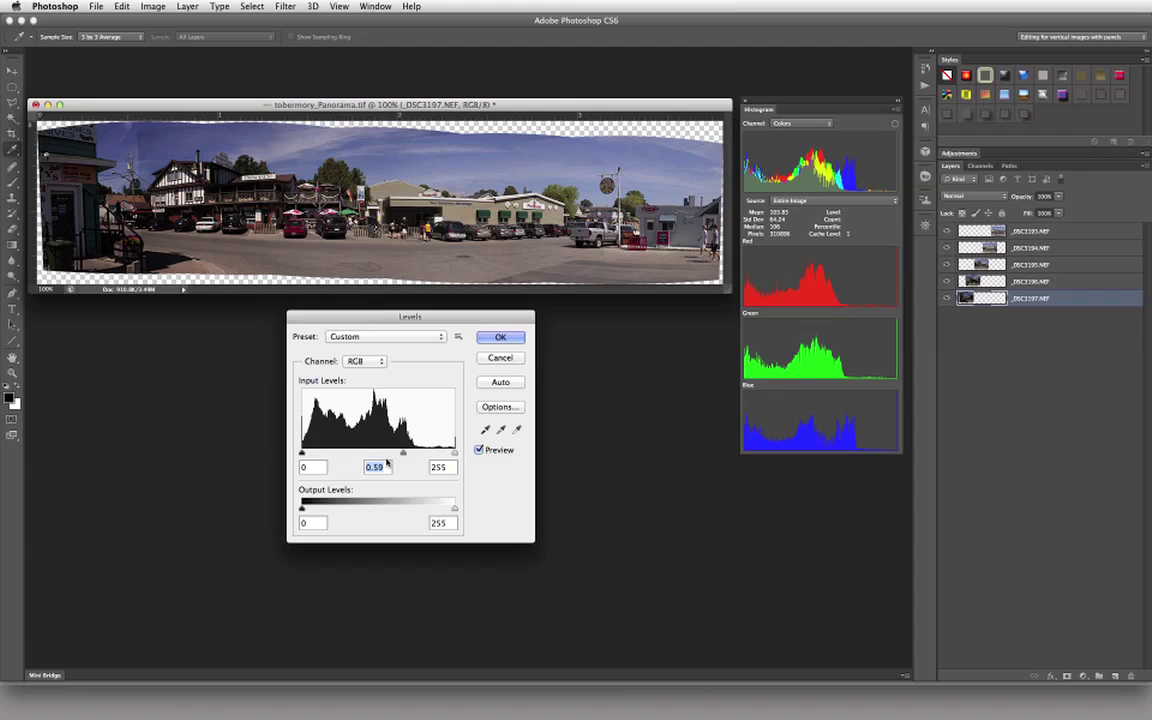
{"action": "key", "text": "Down"}
{"action": "key", "text": "Down"}
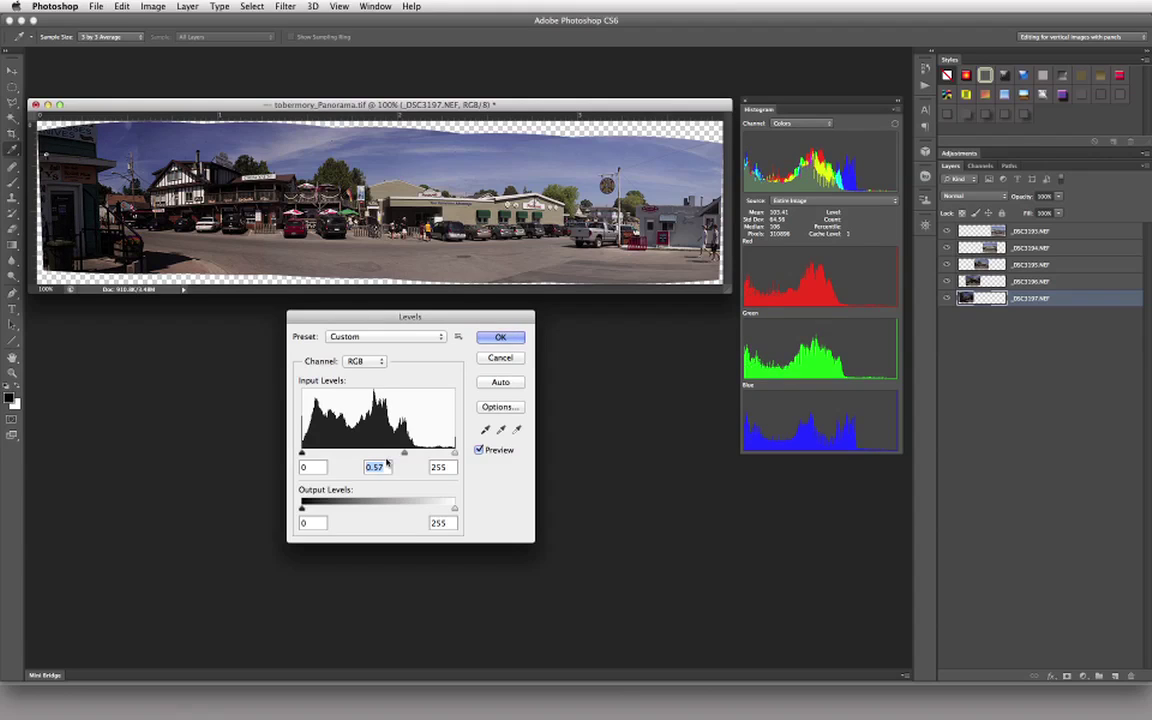
{"action": "key", "text": "Down"}
{"action": "key", "text": "Down"}
{"action": "key", "text": "Down"}
{"action": "key", "text": "Return"}
{"action": "key", "text": "v"}
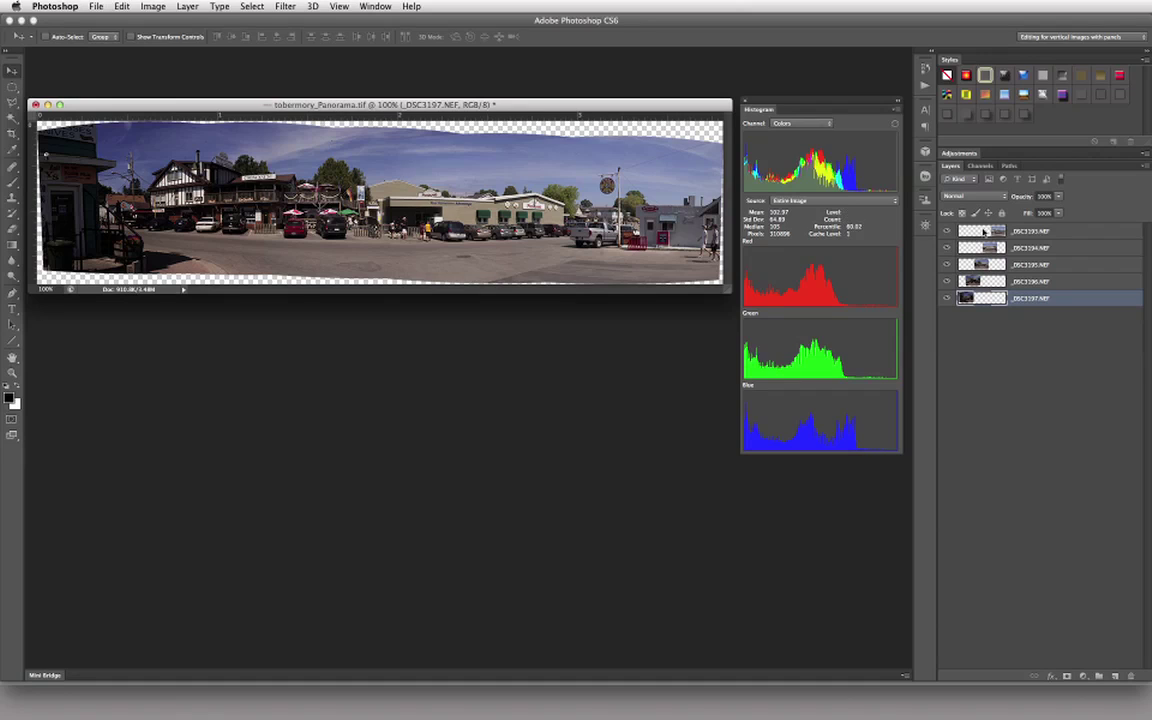
- Stamp all visible frames into a new top layer and type the name Composite
{"action": "left_click", "coordinate": [1040, 233]}
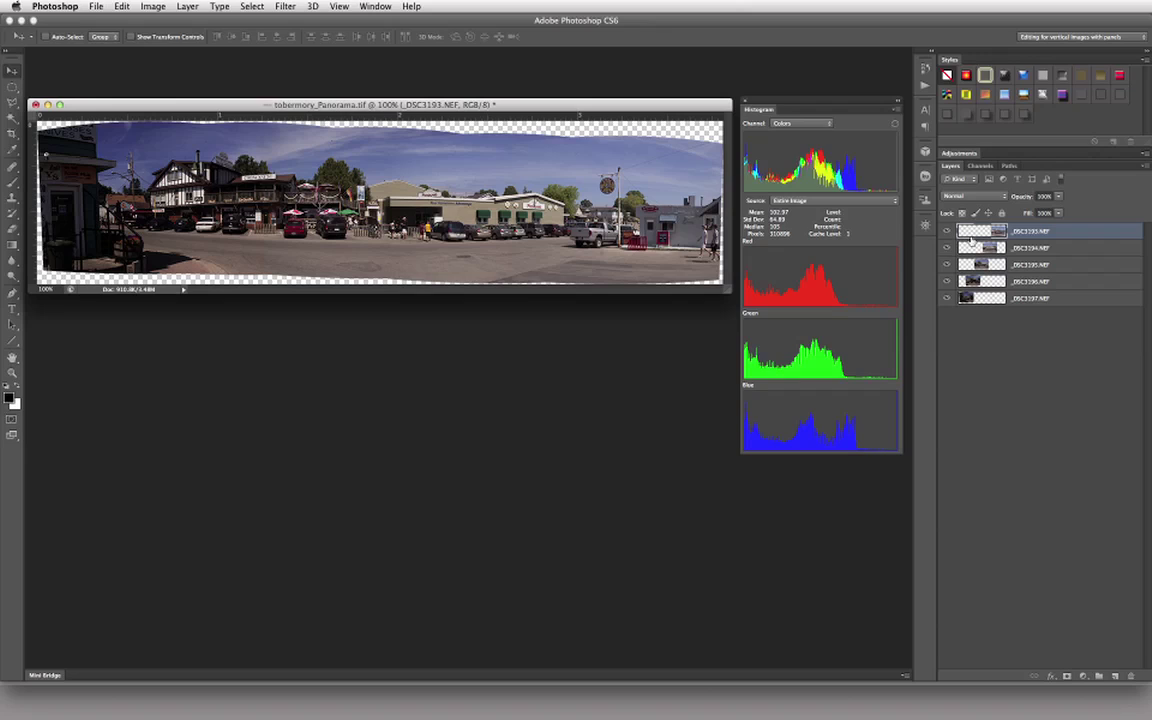
{"action": "left_click", "coordinate": [179, 7]}
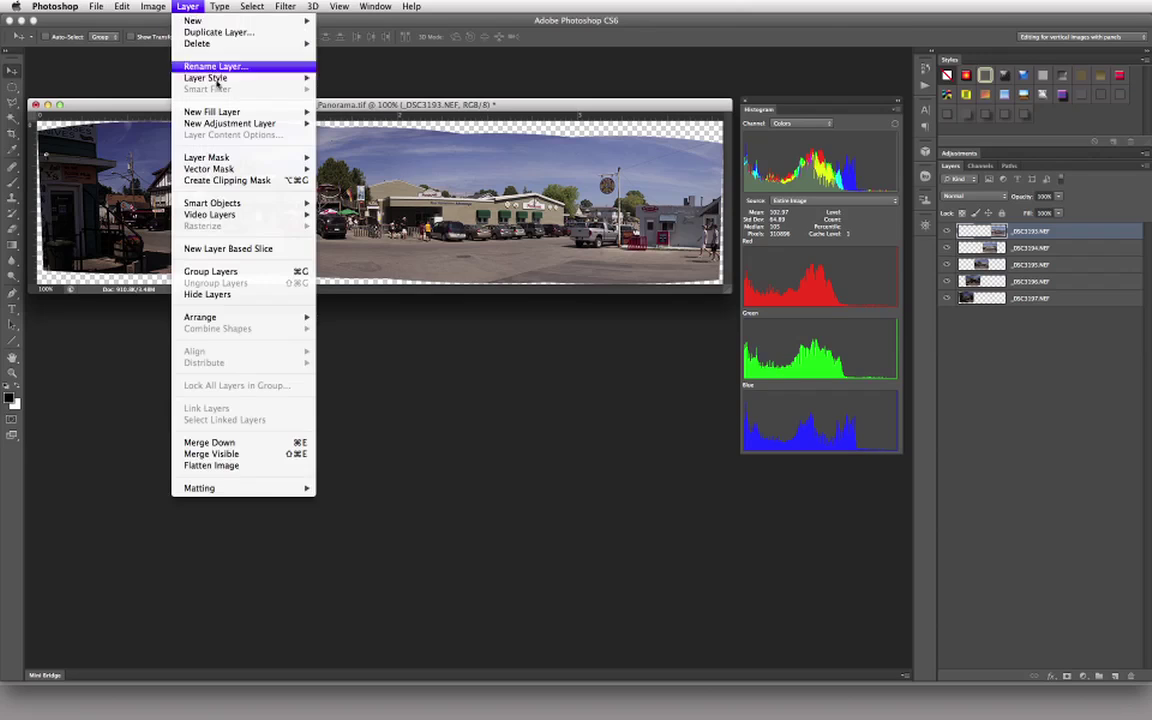
{"action": "left_click", "coordinate": [299, 456], "text": "alt"}
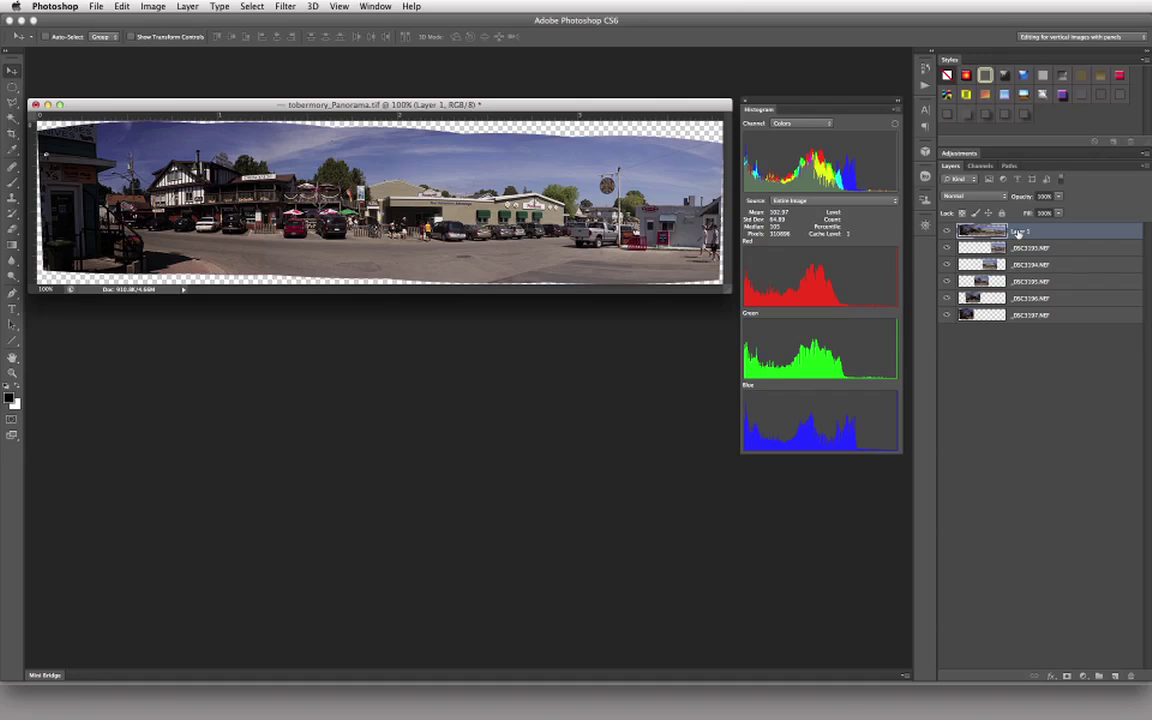
{"action": "double_click", "coordinate": [1020, 231]}
{"action": "type", "text": "Composit"}
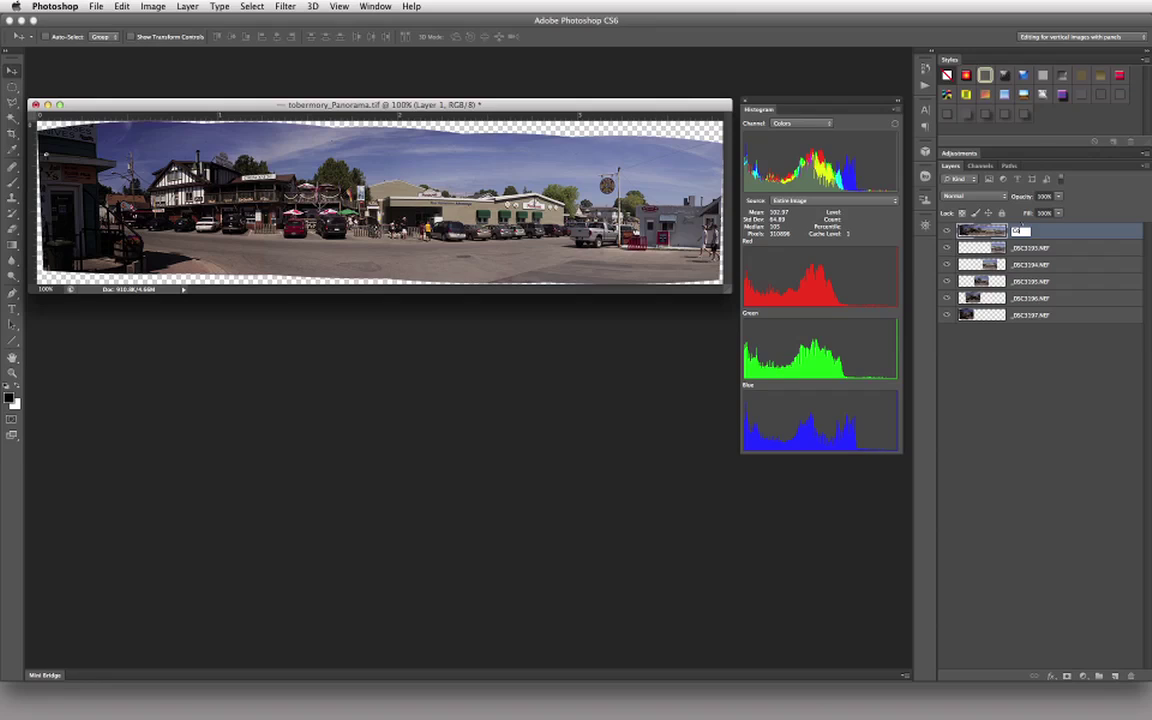
{"action": "type", "text": "e"}
- Commit the name Composite for the merged top layer
{"action": "key", "text": "Return"}
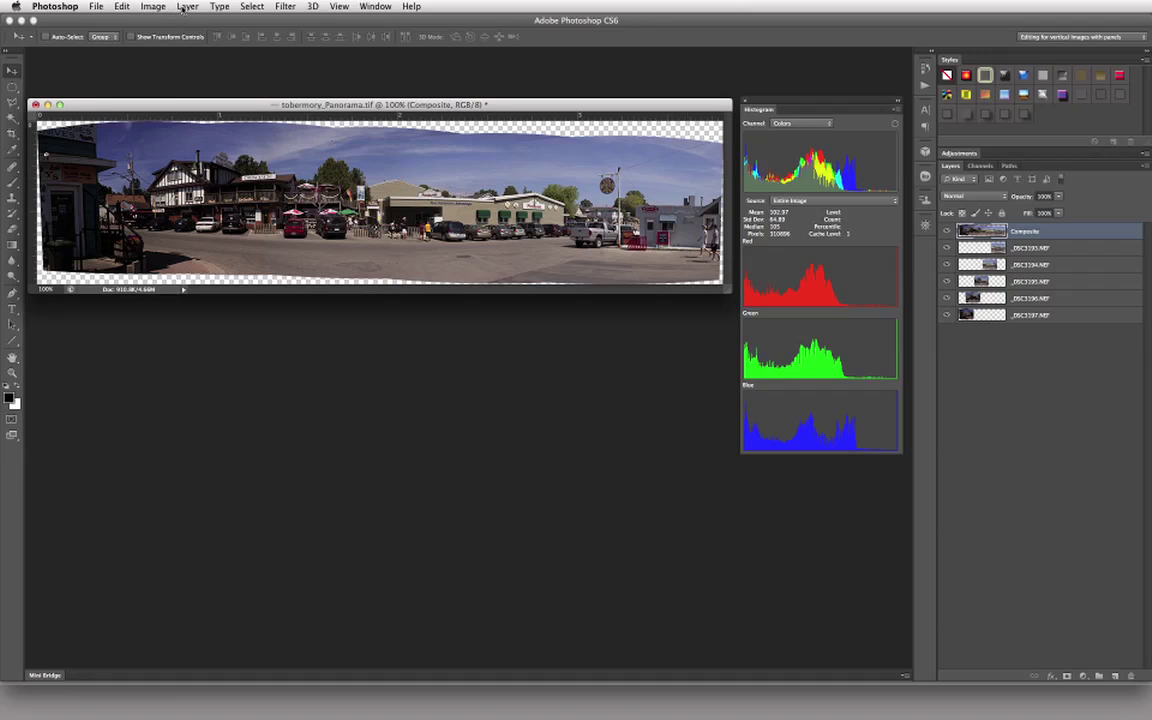
- Open a direct Curves adjustment from Image > Adjustments, then cancel it
{"action": "left_click", "coordinate": [150, 7]}
{"action": "mouse_move", "coordinate": [160, 43]}
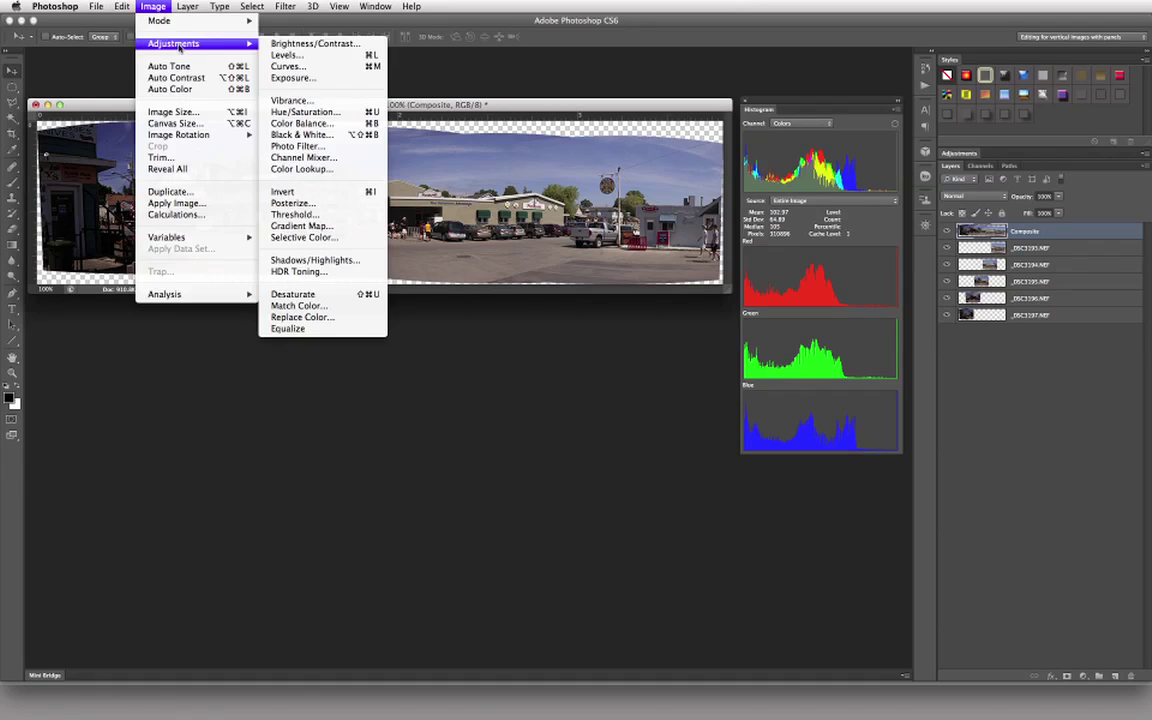
{"action": "left_click", "coordinate": [314, 67]}
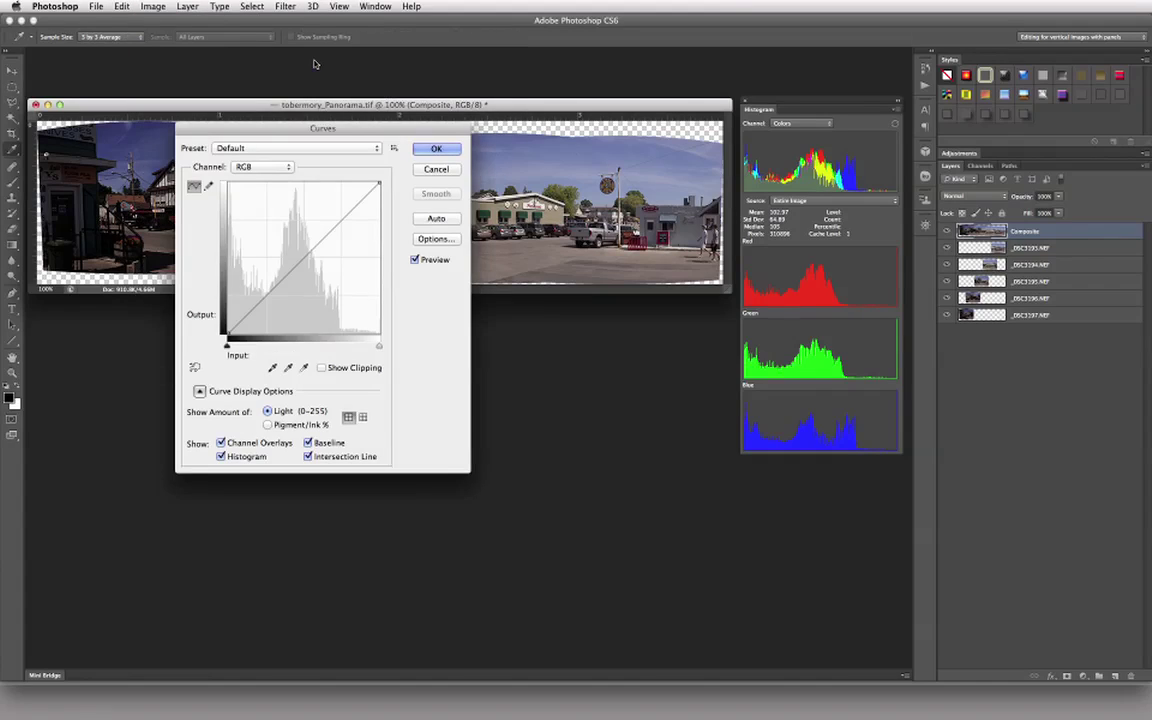
{"action": "left_click_drag", "start_coordinate": [443, 128], "coordinate": [621, 289]}
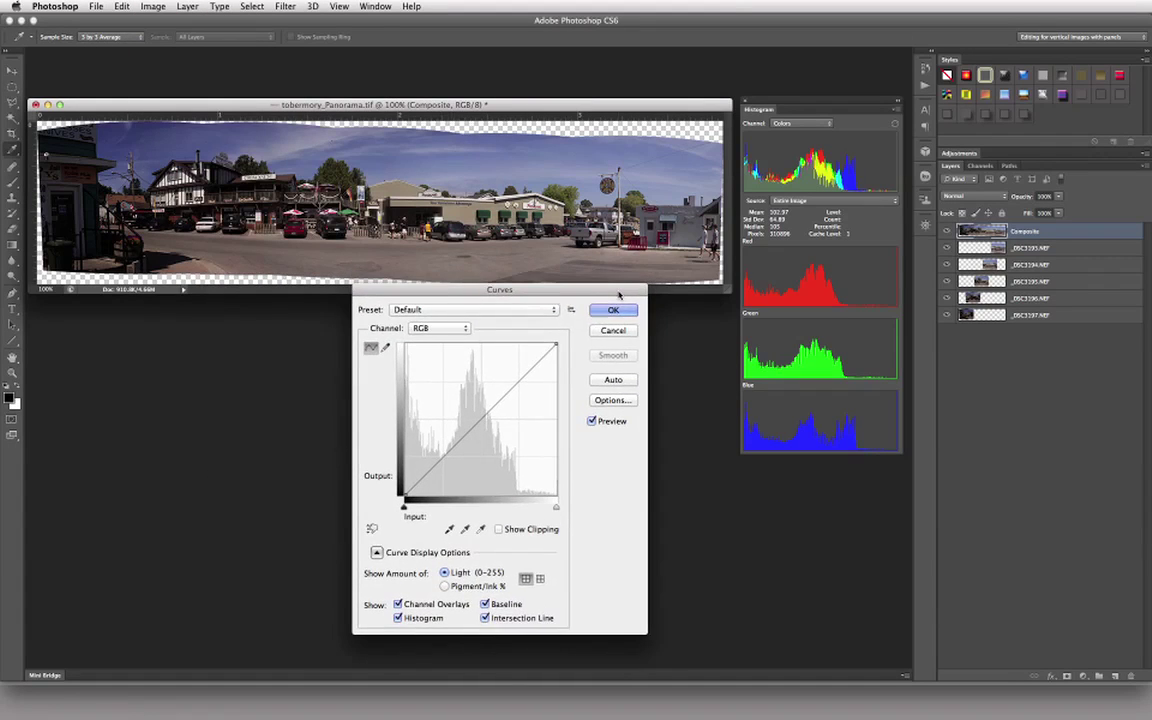
{"action": "left_click", "coordinate": [614, 331]}
{"action": "key", "text": "v"}
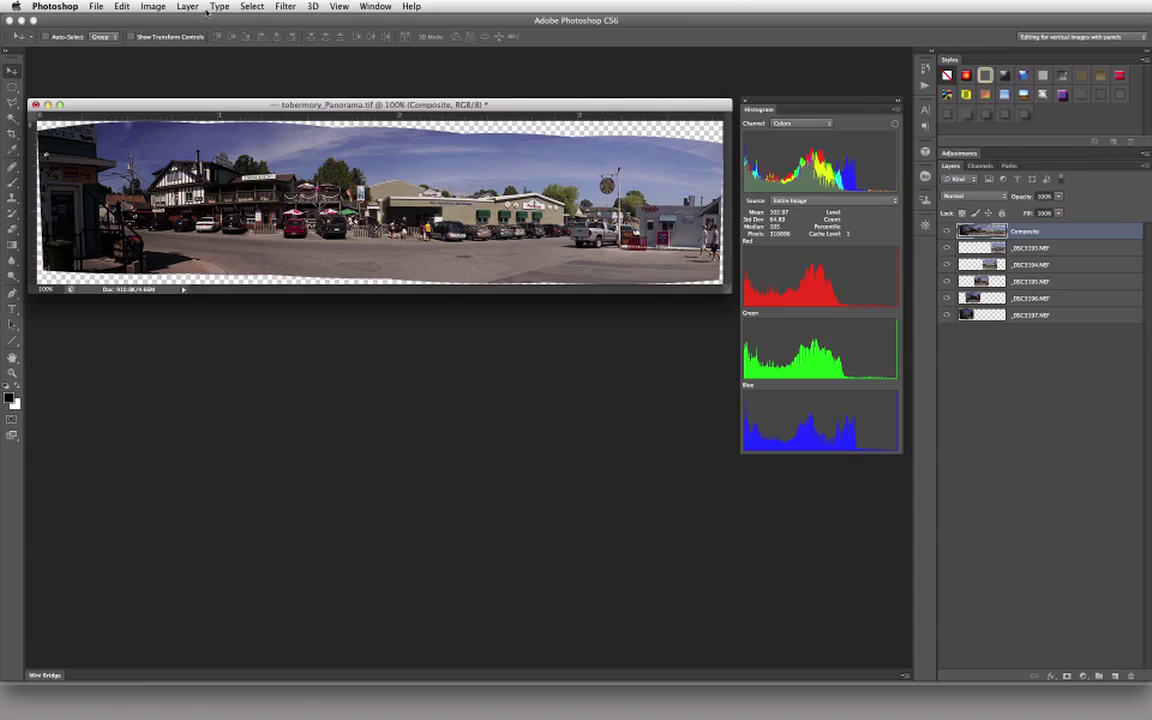
- Add a Curves 1 adjustment layer and float its Properties panel beside the image
{"action": "left_click", "coordinate": [189, 7]}
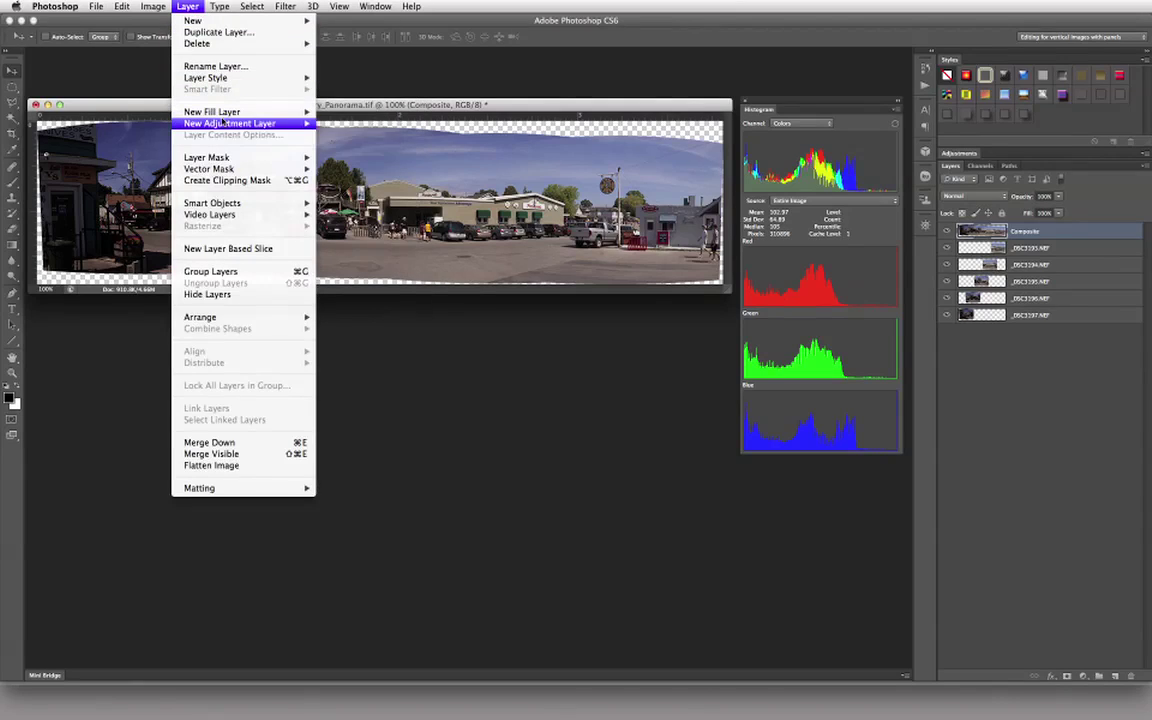
{"action": "mouse_move", "coordinate": [233, 122]}
{"action": "left_click", "coordinate": [346, 146]}
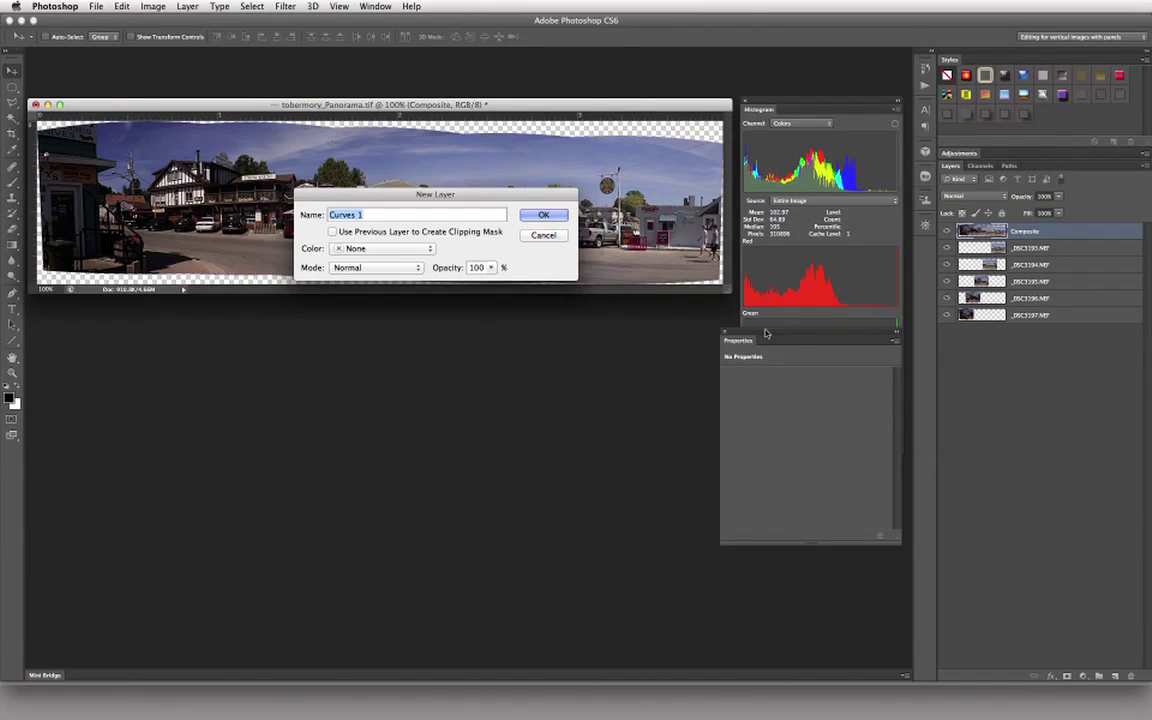
{"action": "left_click", "coordinate": [543, 215]}
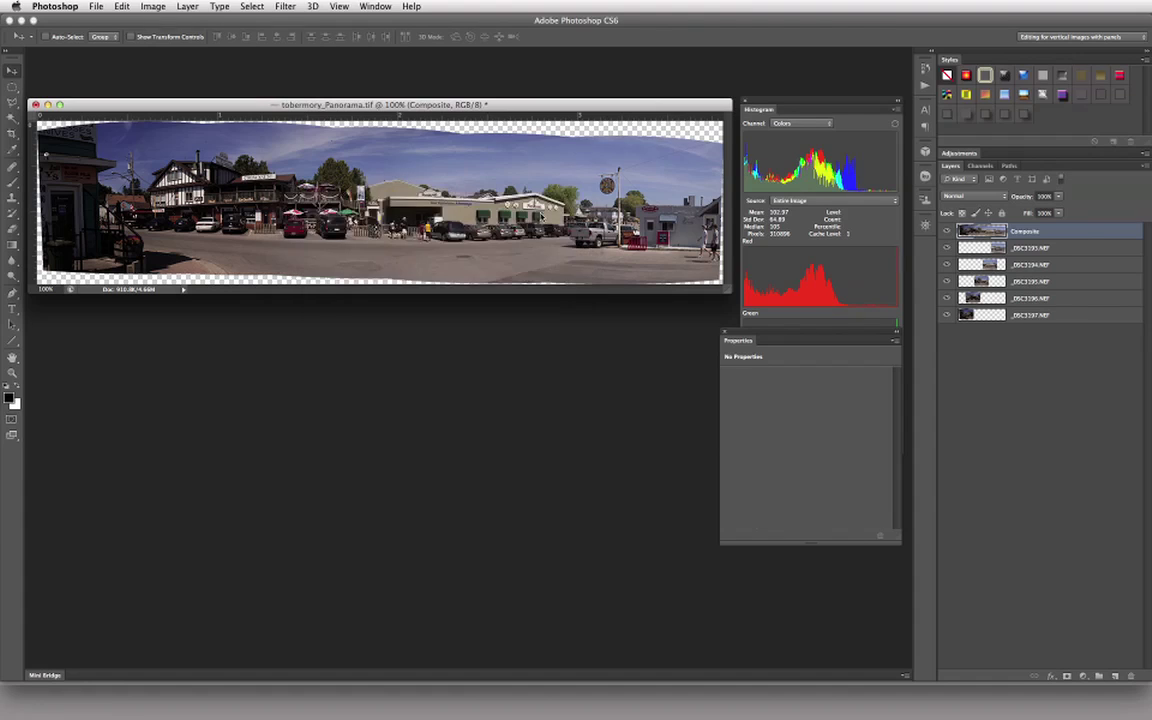
{"action": "left_click_drag", "start_coordinate": [757, 341], "coordinate": [343, 319]}
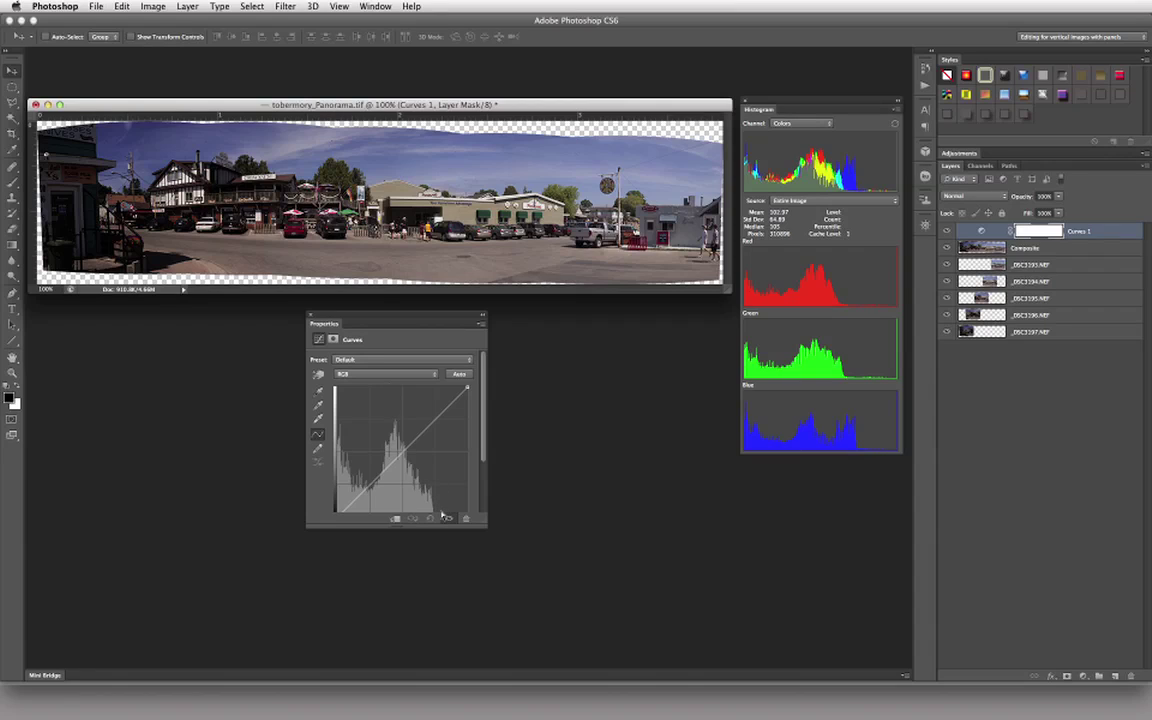
- Browse the Curves presets without changing them, then enable the targeted adjustment tool
{"action": "left_click", "coordinate": [448, 359]}
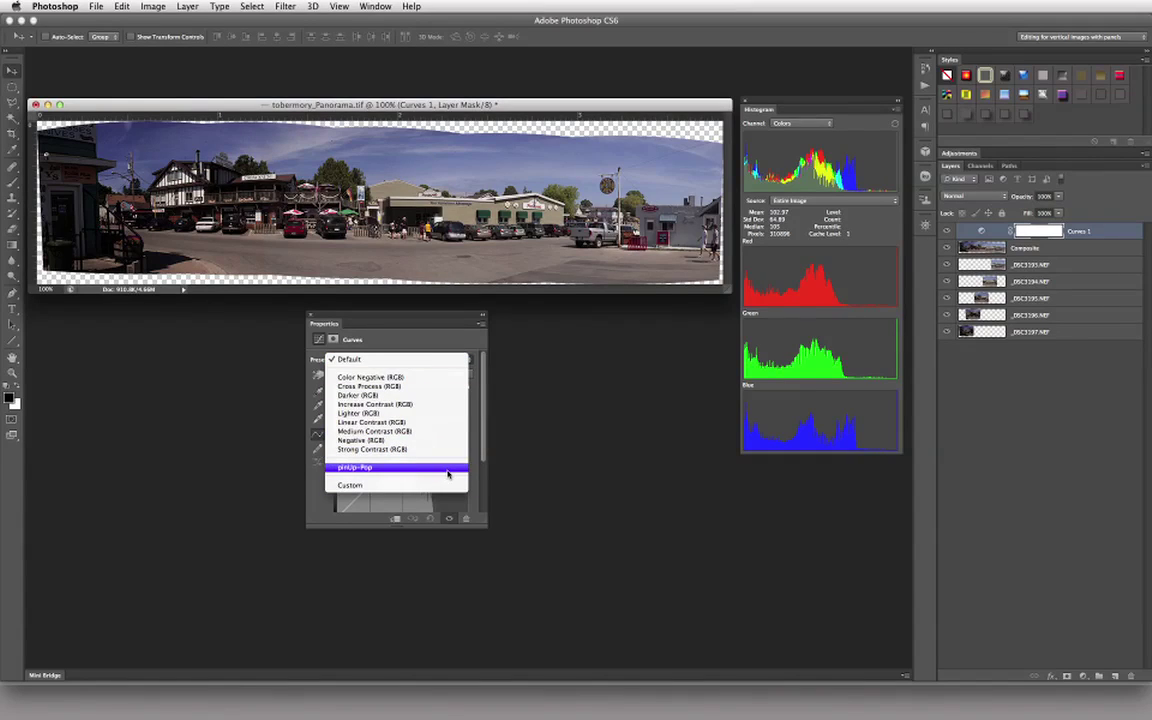
{"action": "left_click", "coordinate": [444, 358]}
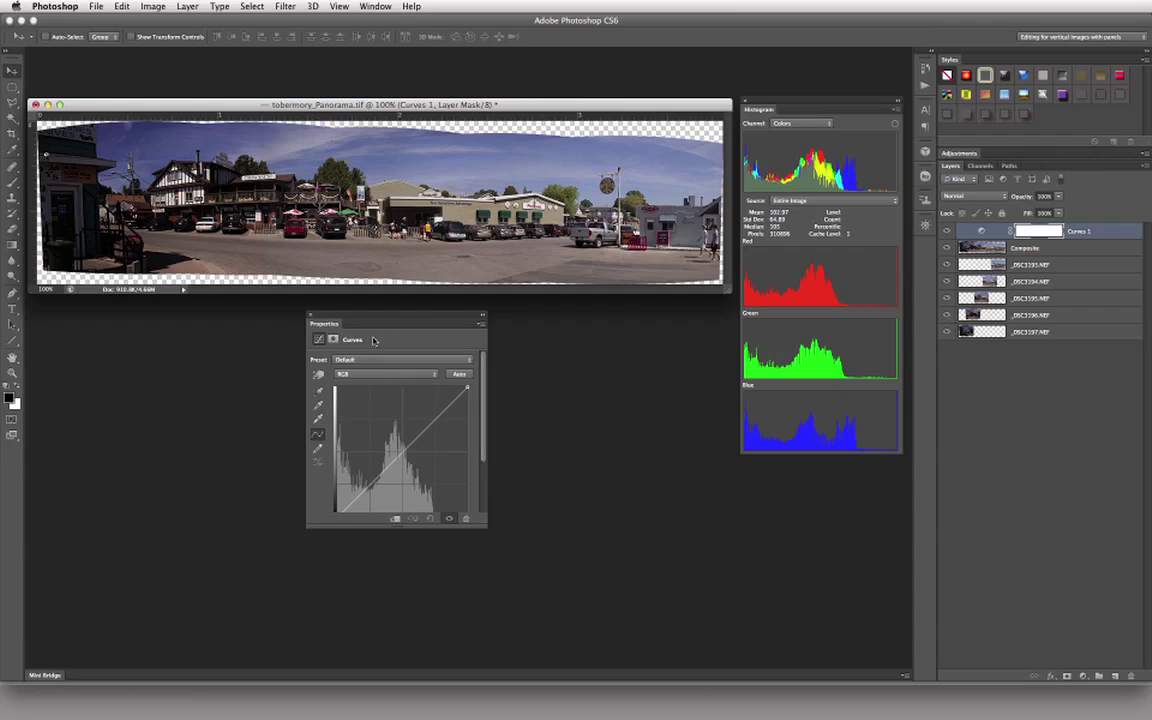
{"action": "left_click", "coordinate": [318, 374]}
{"action": "left_click", "coordinate": [318, 375]}
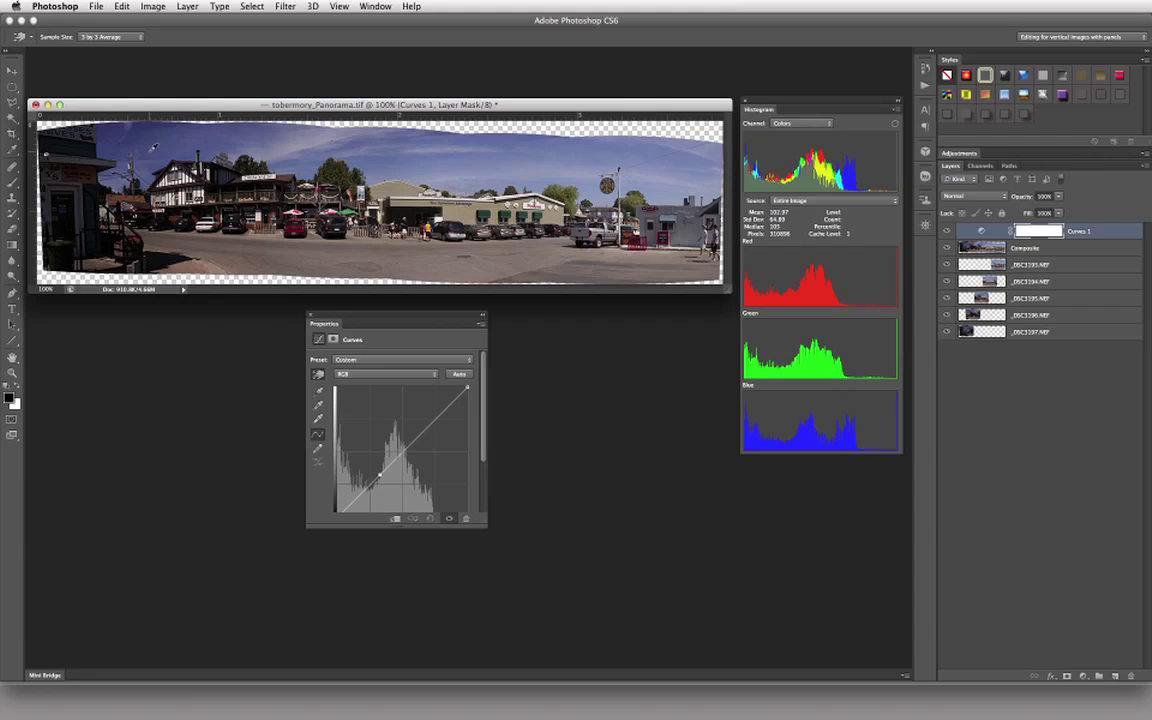
- Click the sky and drag upward to raise its curve point, brightening the midtones
{"action": "left_click", "coordinate": [153, 150]}
{"action": "left_click_drag", "start_coordinate": [153, 150], "coordinate": [152, 122]}
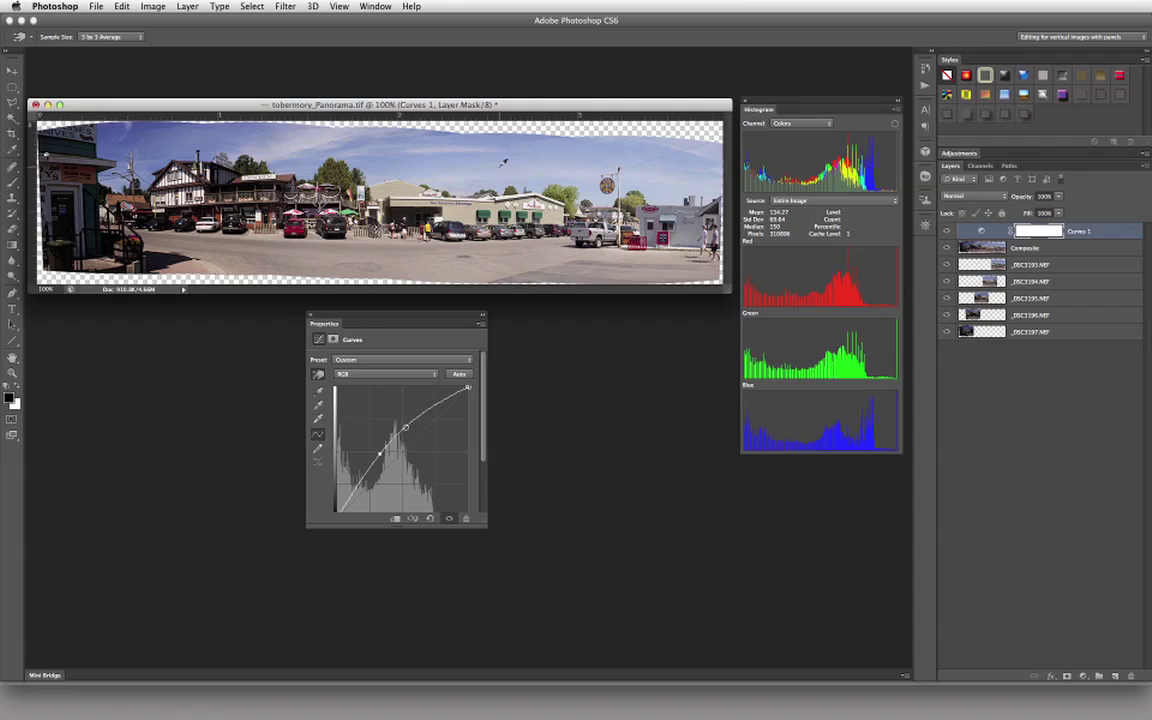
- Hide and show the Curves 1 layer twice to compare the panorama with and without the brightening
{"action": "left_click", "coordinate": [949, 231]}
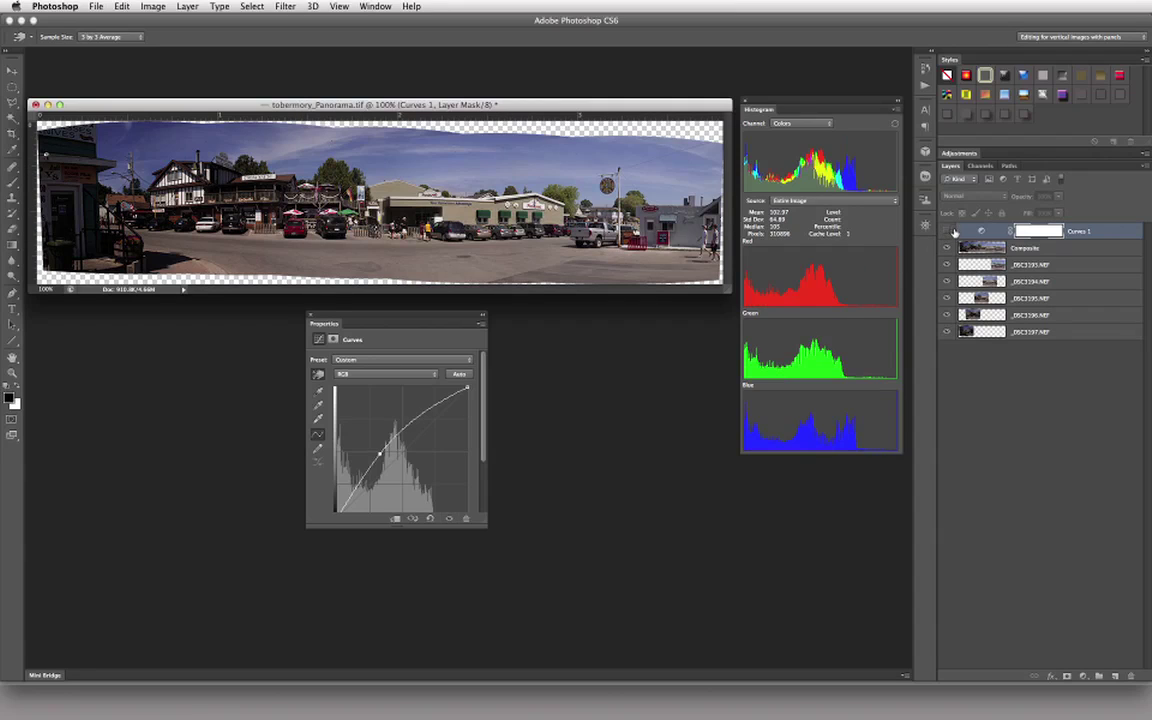
{"action": "left_click", "coordinate": [948, 231]}
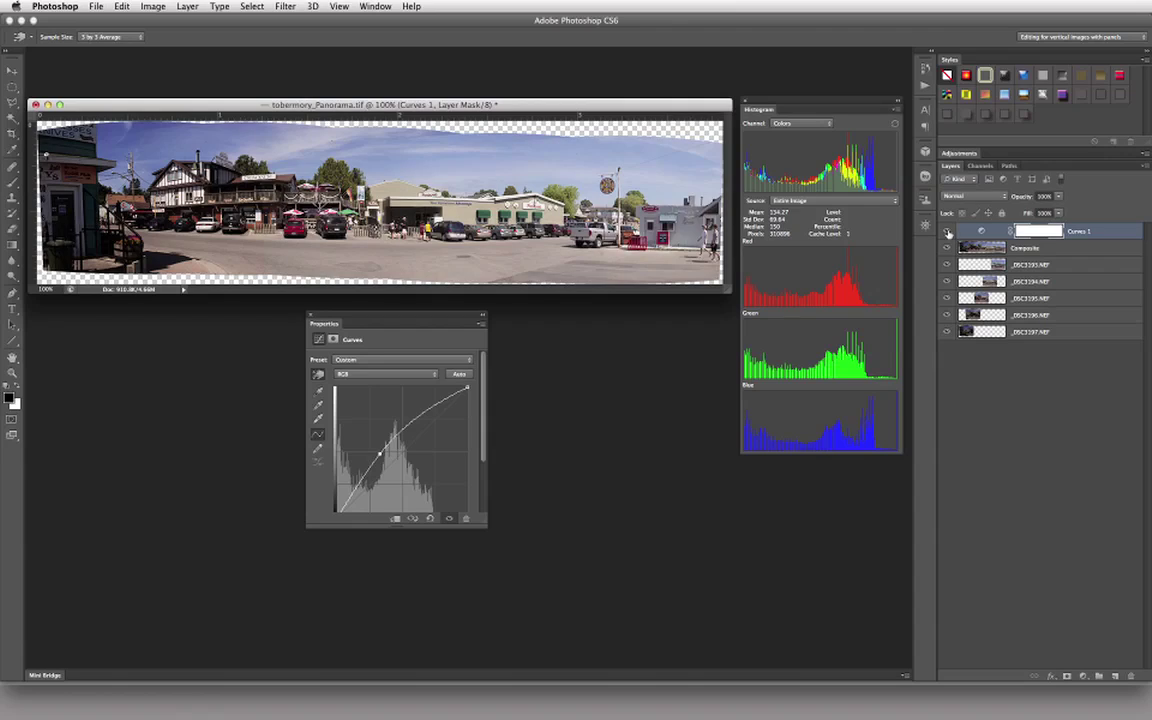
{"action": "left_click", "coordinate": [948, 231]}
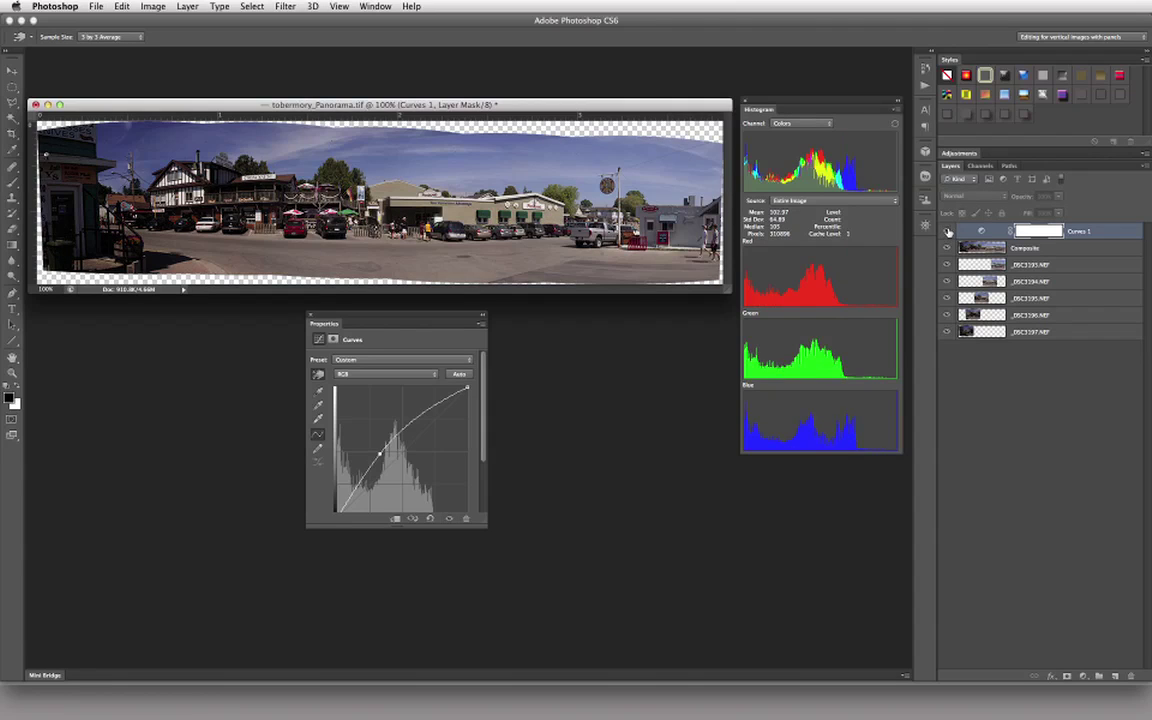
{"action": "left_click", "coordinate": [948, 231]}
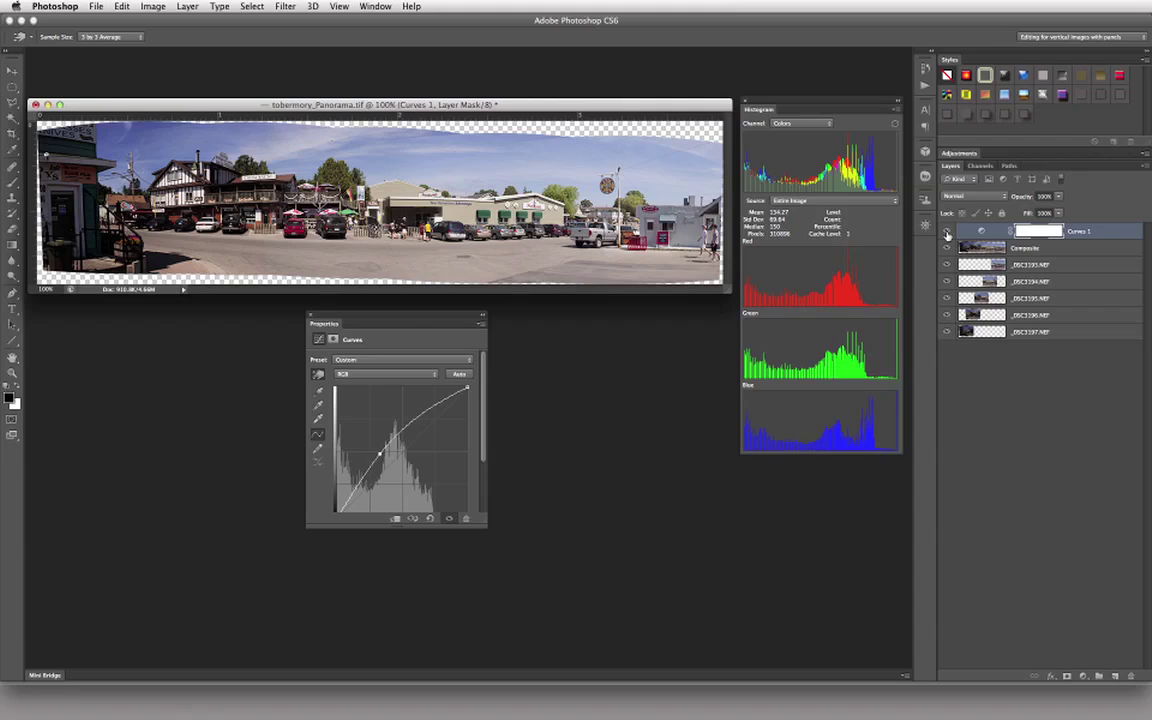
- Target the Curves 1 layer mask and switch to the Gradient tool
{"action": "left_click", "coordinate": [1038, 233]}
{"action": "key", "text": "v"}
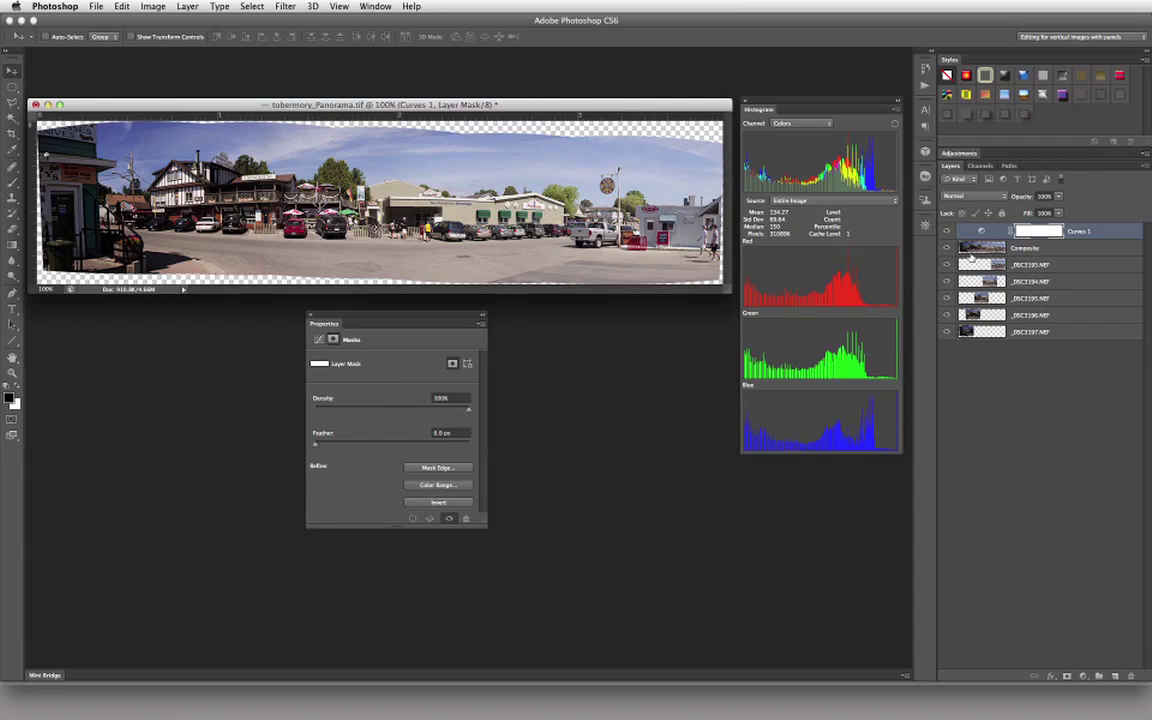
{"action": "left_click", "coordinate": [12, 246]}
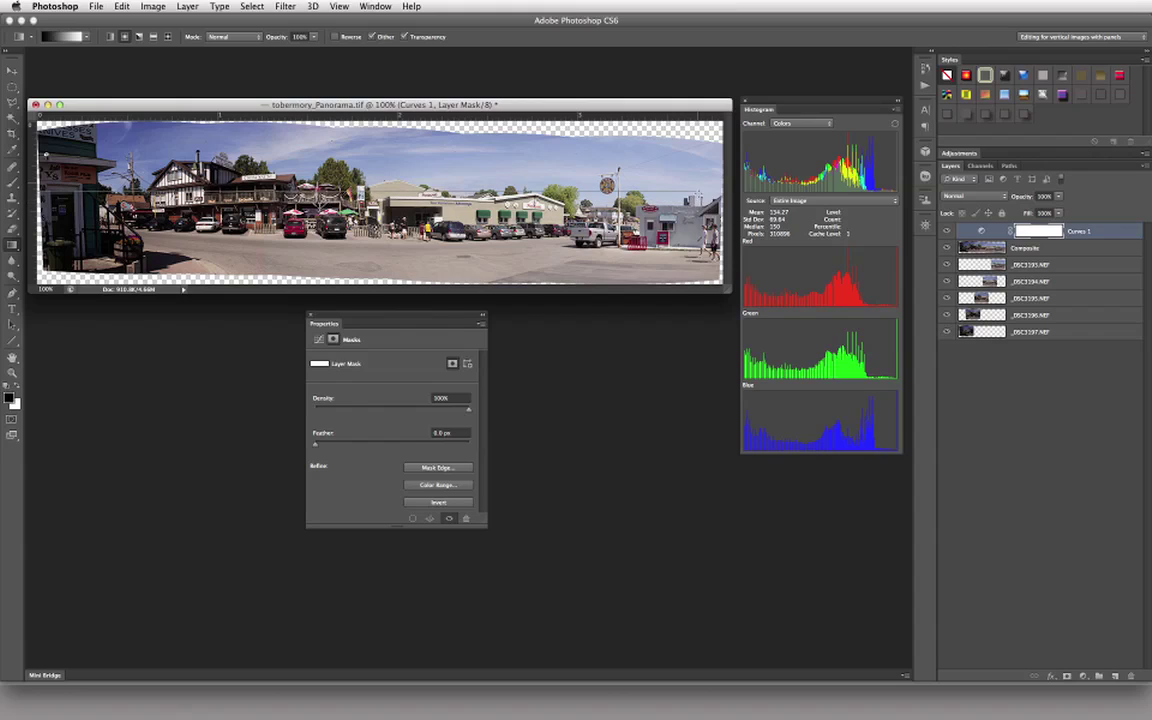
{"action": "left_click_drag", "start_coordinate": [645, 184], "coordinate": [575, 175]}
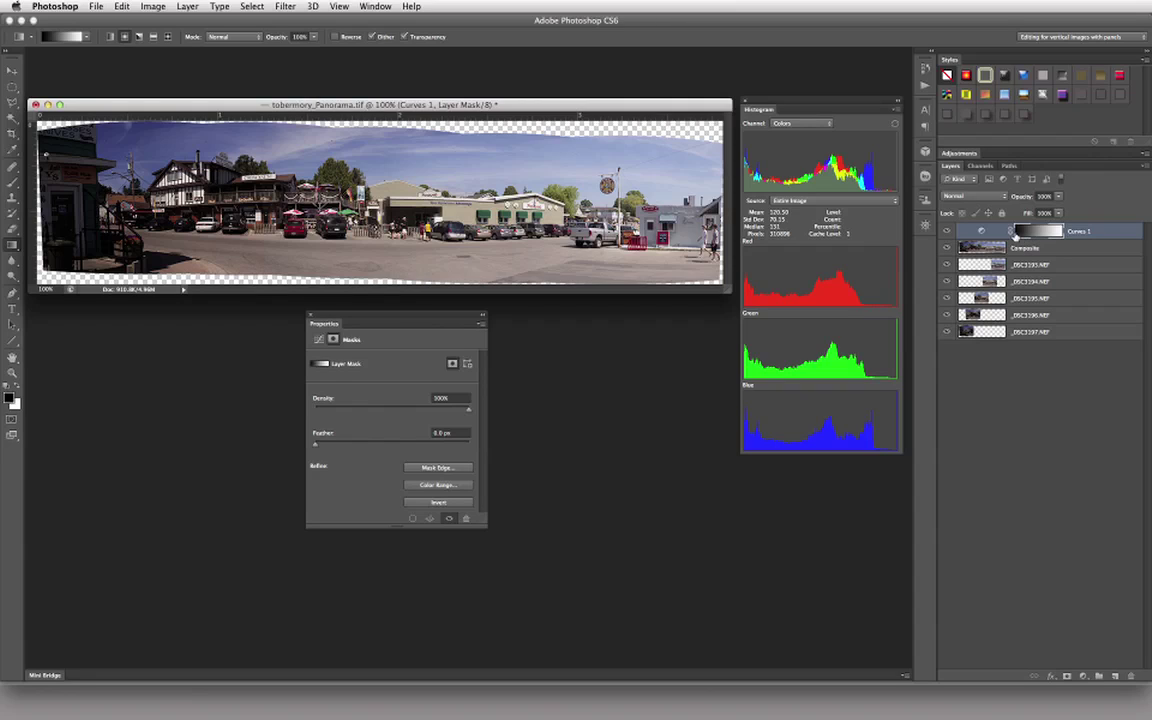
{"action": "key", "text": "ctrl+z"}
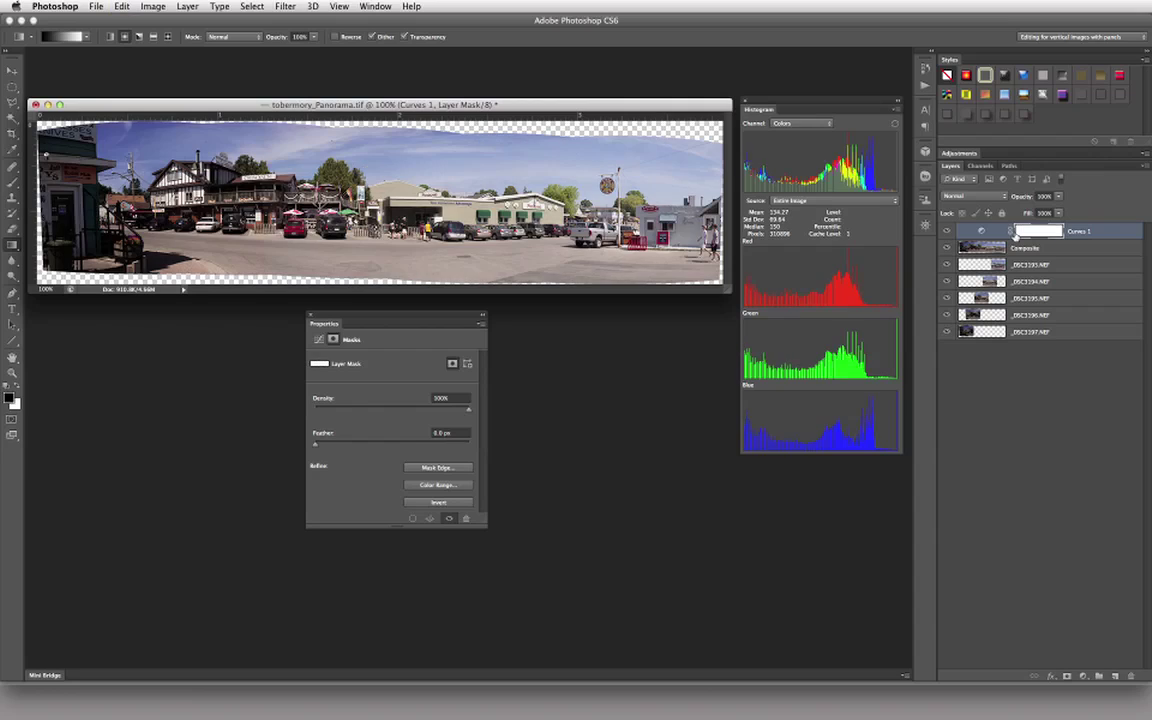
- Draw a reversed left-to-right gradient across the panorama on the Curves 1 mask, then turn Reverse back off
{"action": "left_click", "coordinate": [343, 37]}
{"action": "left_click_drag", "start_coordinate": [45, 155], "coordinate": [721, 177]}
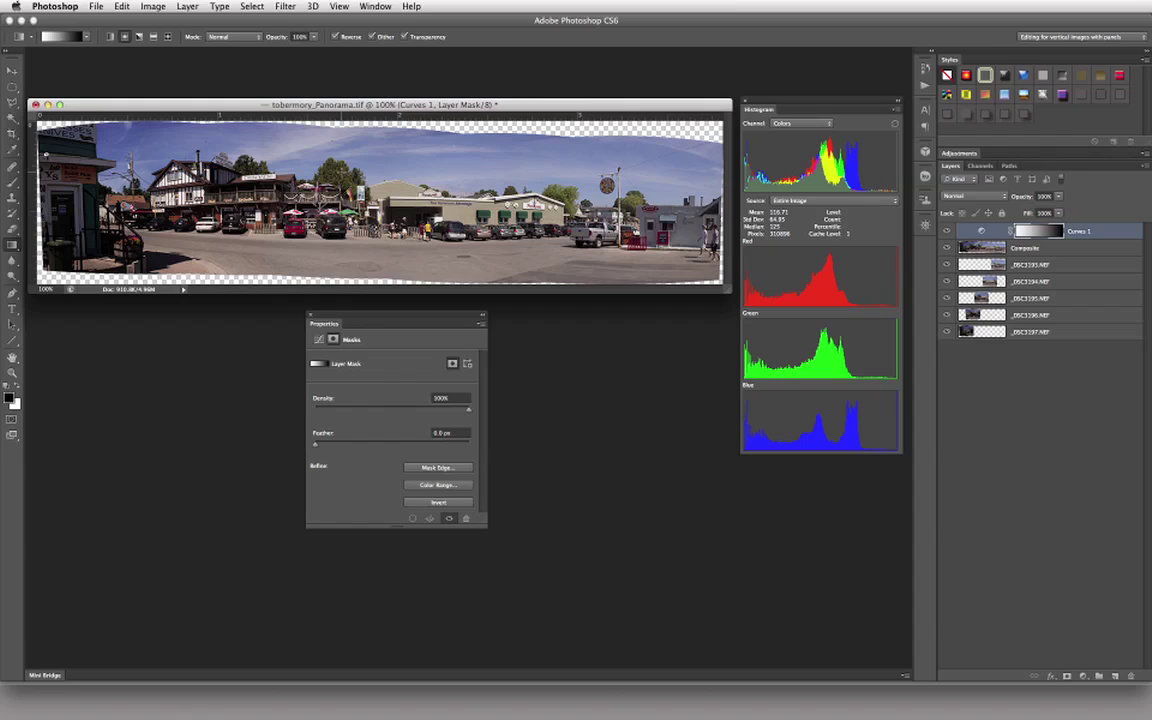
{"action": "left_click", "coordinate": [337, 37]}
- Adjust the Curves 1 mask Density slider, dropping it to about 56% then raising it back up
{"action": "mouse_move", "coordinate": [469, 412]}
{"action": "left_mouse_down"}
{"action": "mouse_move", "coordinate": [447, 411]}
{"action": "mouse_move", "coordinate": [469, 411]}
{"action": "left_mouse_up"}
{"action": "left_click_drag", "start_coordinate": [470, 412], "coordinate": [402, 411]}
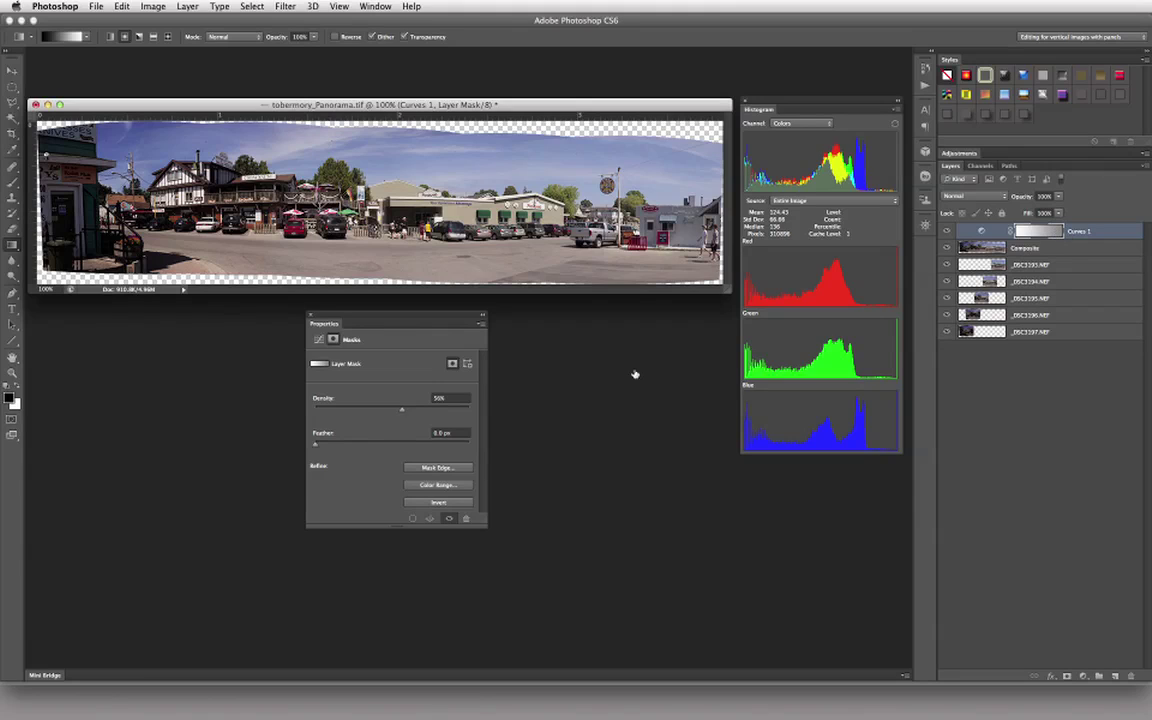
{"action": "left_click_drag", "start_coordinate": [401, 410], "coordinate": [446, 410]}
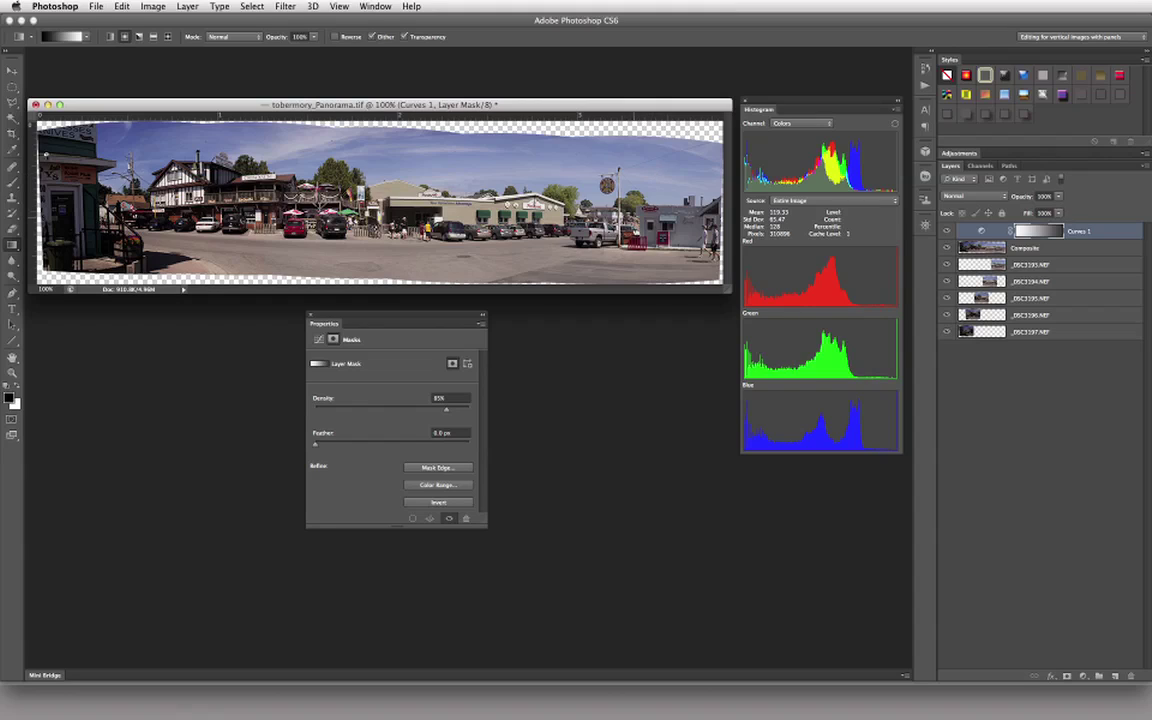
- Add a new Curves adjustment layer and rename Curves 1 to 'Lighten sky'
{"action": "left_click", "coordinate": [1083, 676]}
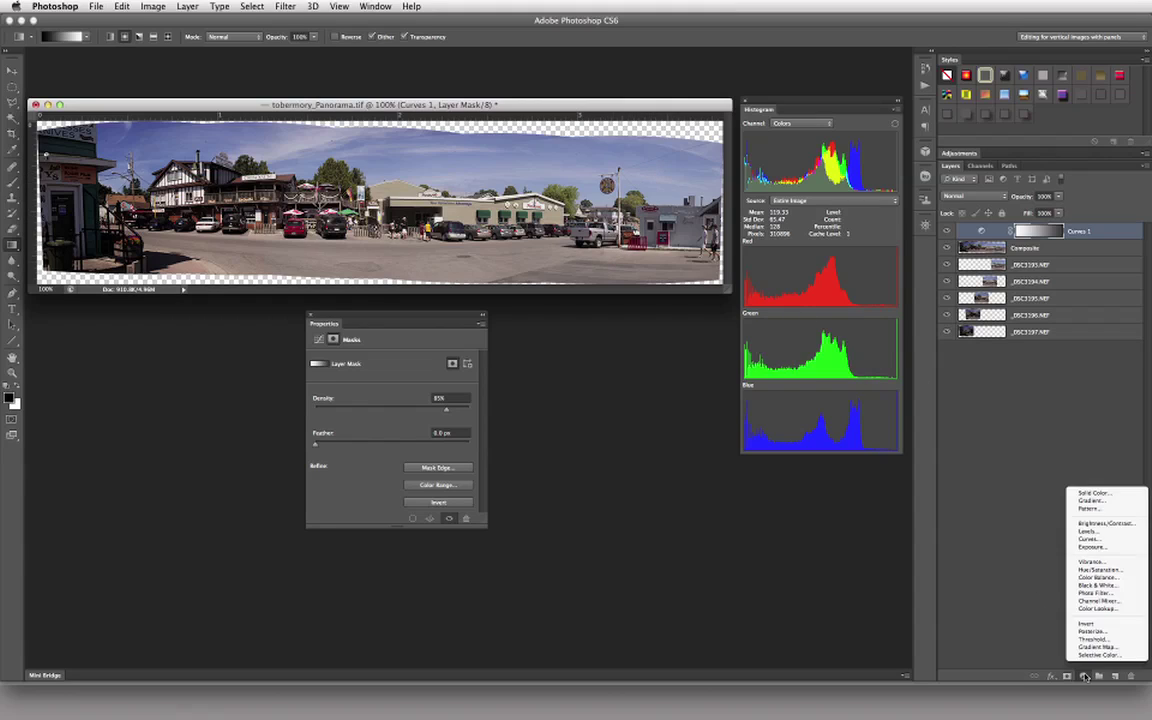
{"action": "left_click", "coordinate": [1092, 539]}
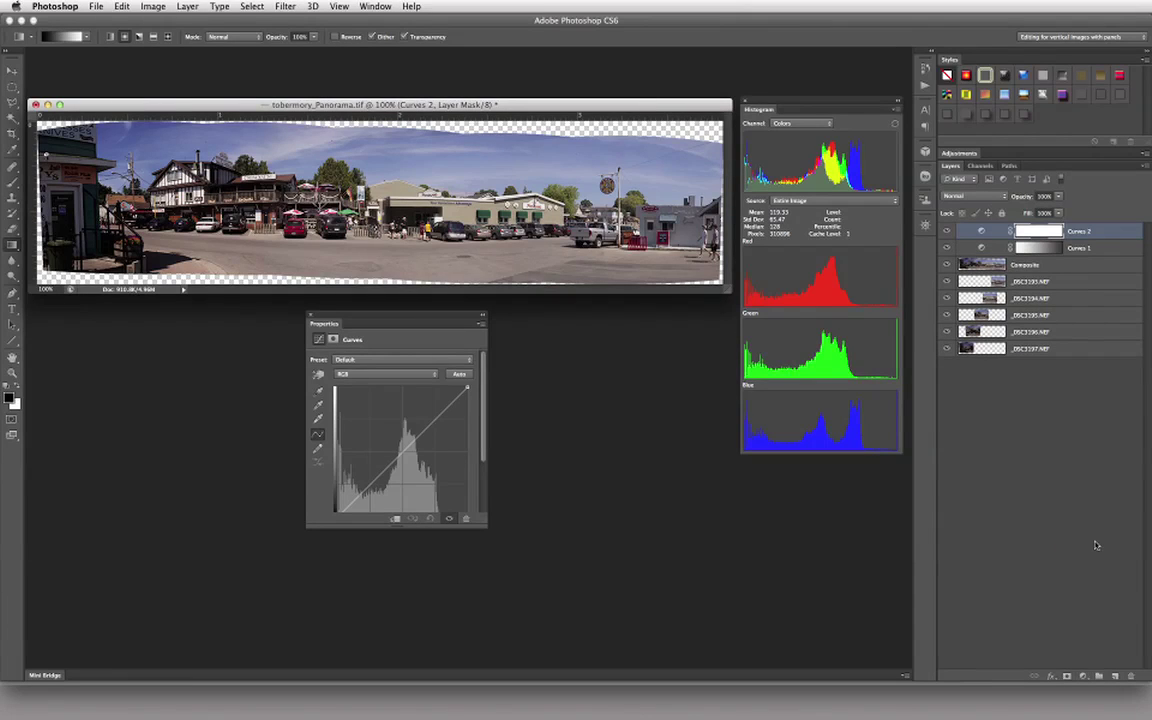
{"action": "double_click", "coordinate": [1080, 247]}
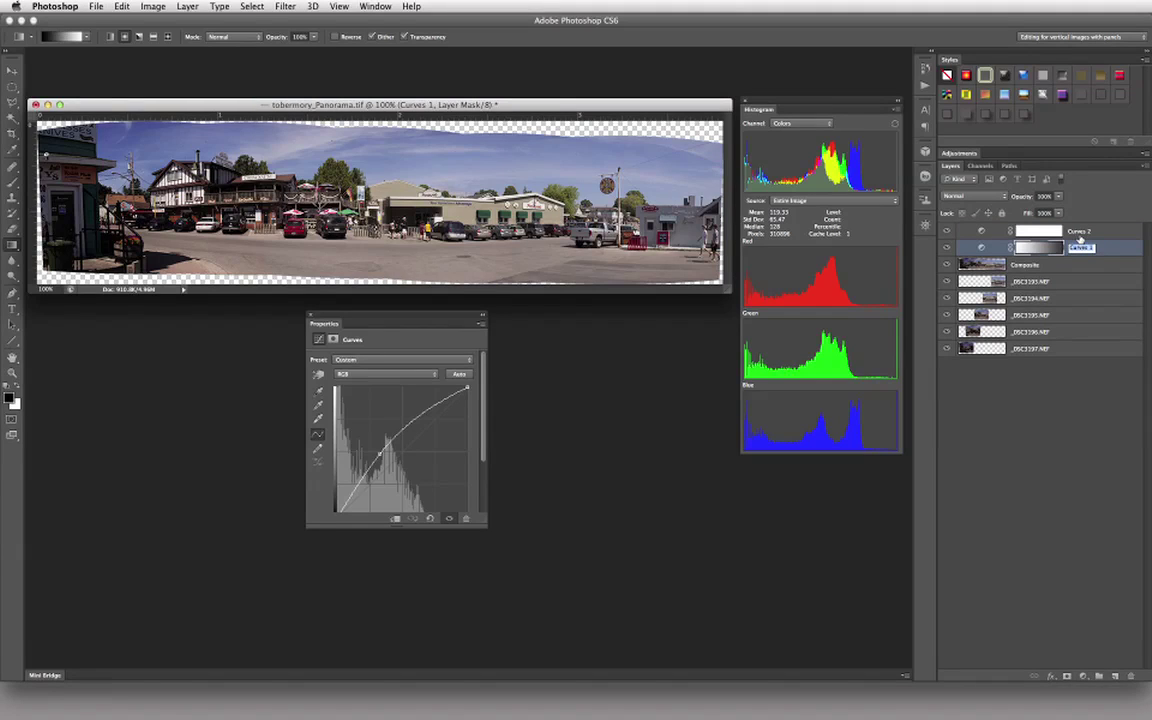
{"action": "type", "text": "Highten shad"}
{"action": "key", "text": "Return"}
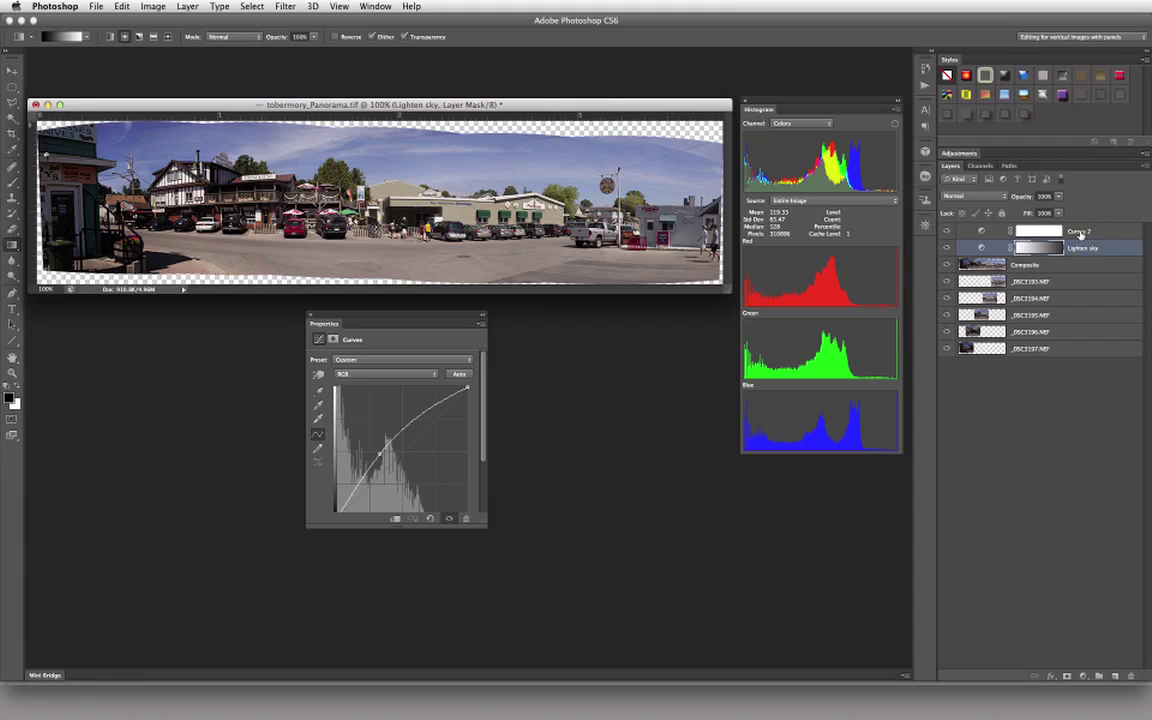
- Rename the new Curves 2 layer to 'contrast'
{"action": "double_click", "coordinate": [1081, 233]}
{"action": "type", "text": "L"}
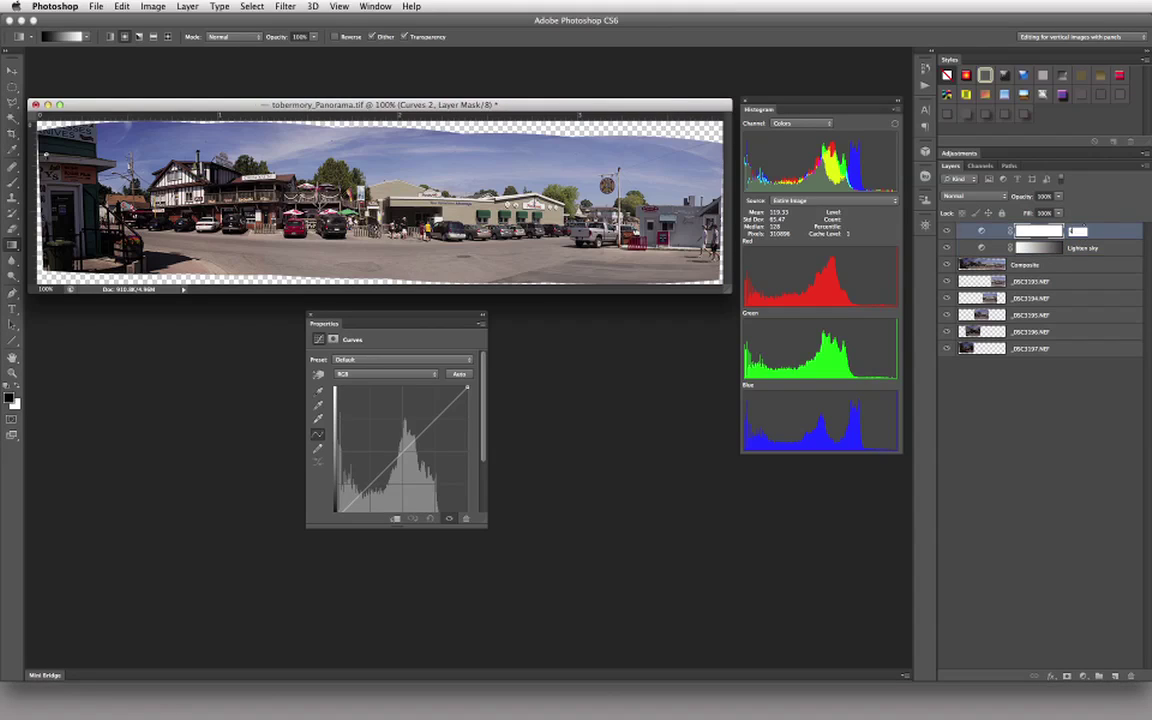
{"action": "type", "text": "arken"}
{"action": "key", "text": "Return"}
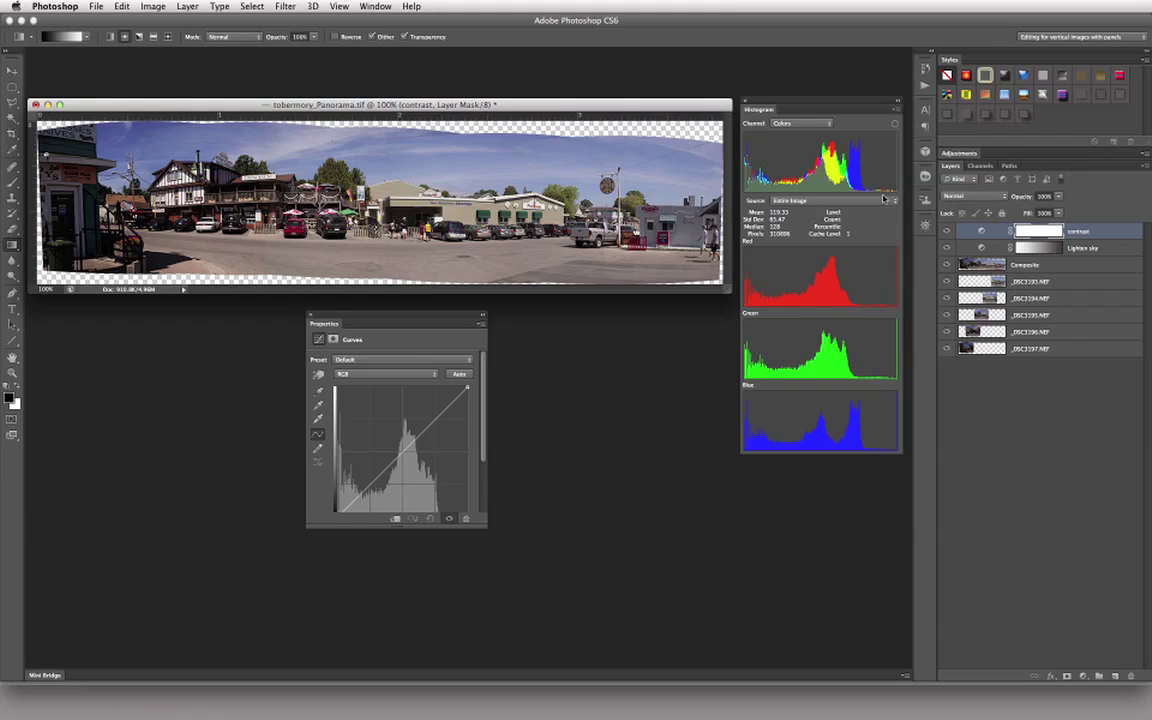
- Try Strong Contrast, then settle on the Medium Contrast (RGB) preset and lift the upper curve slightly
{"action": "left_click", "coordinate": [415, 360]}
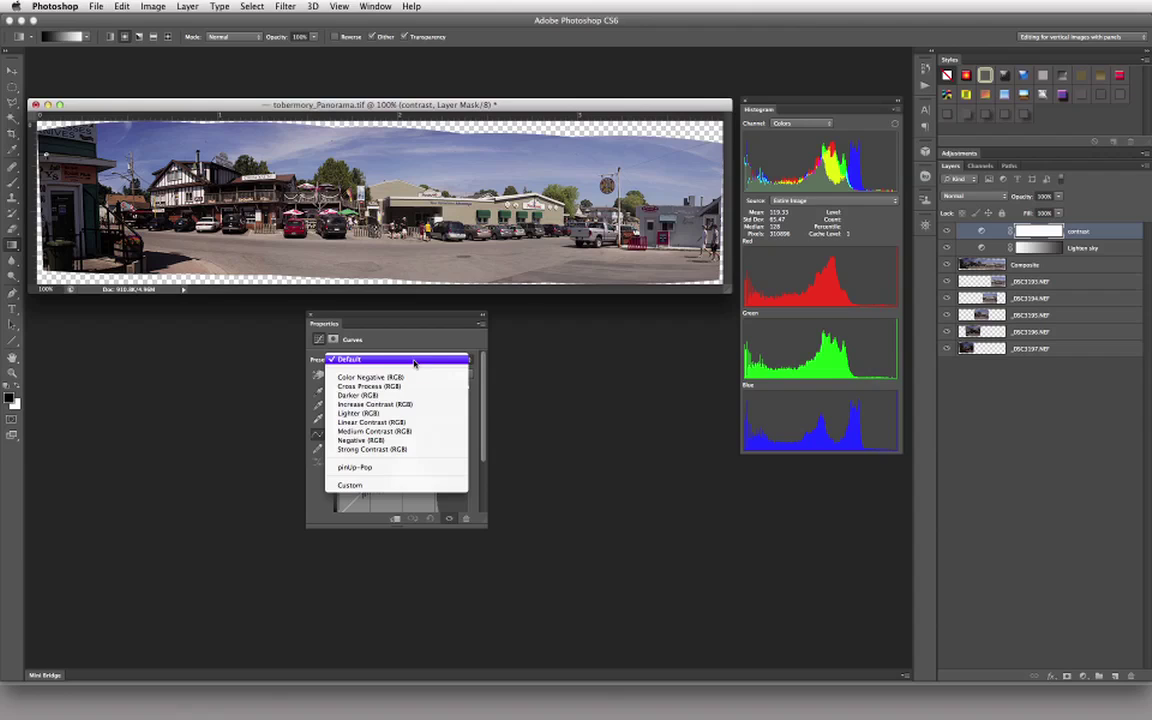
{"action": "left_click", "coordinate": [422, 432]}
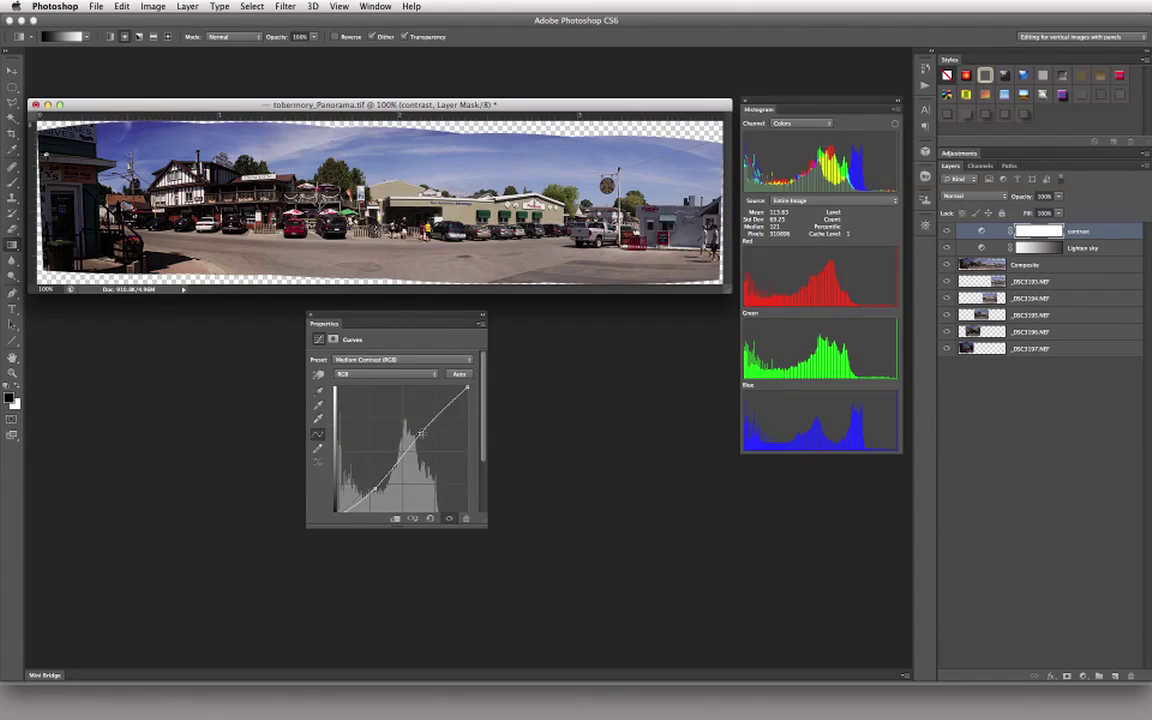
{"action": "left_click", "coordinate": [422, 360]}
{"action": "left_click", "coordinate": [428, 381]}
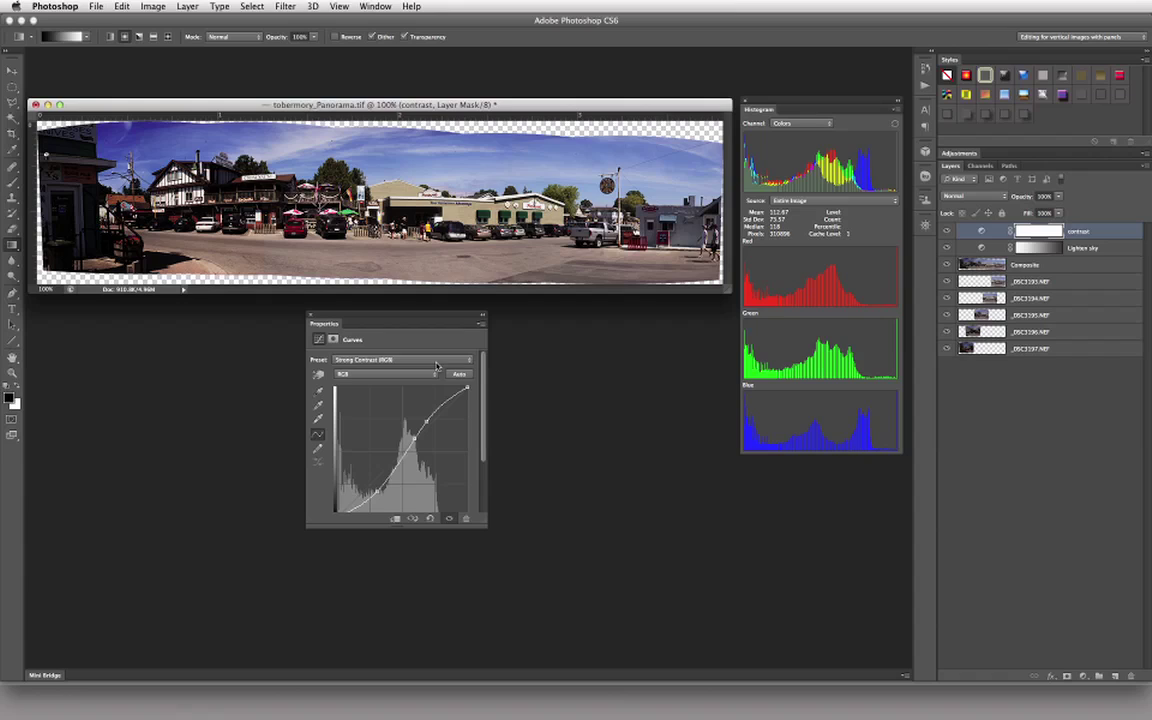
{"action": "left_click", "coordinate": [436, 362]}
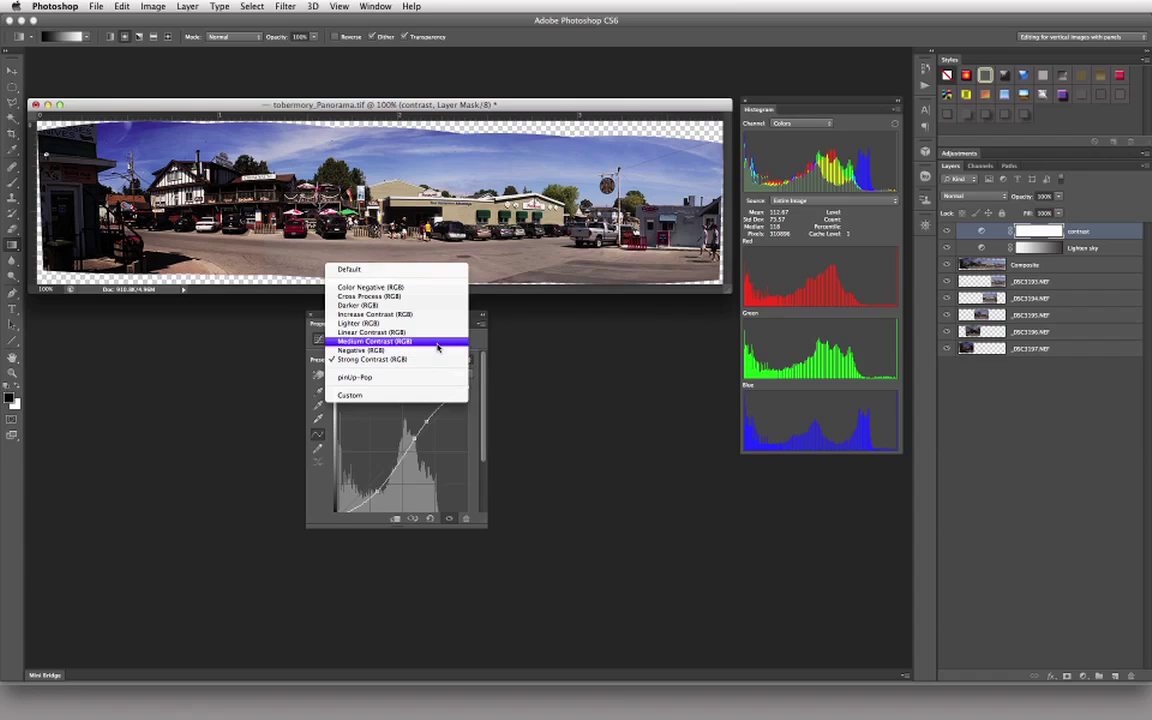
{"action": "left_click", "coordinate": [437, 347]}
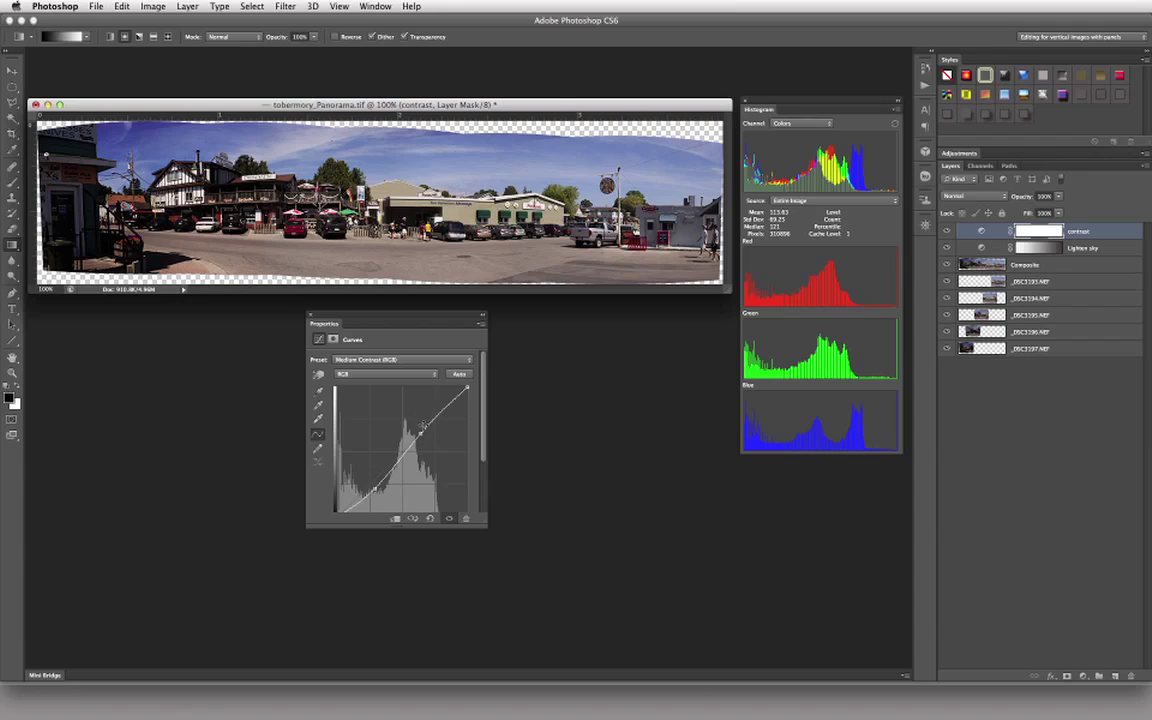
{"action": "left_click_drag", "start_coordinate": [423, 427], "coordinate": [422, 427]}
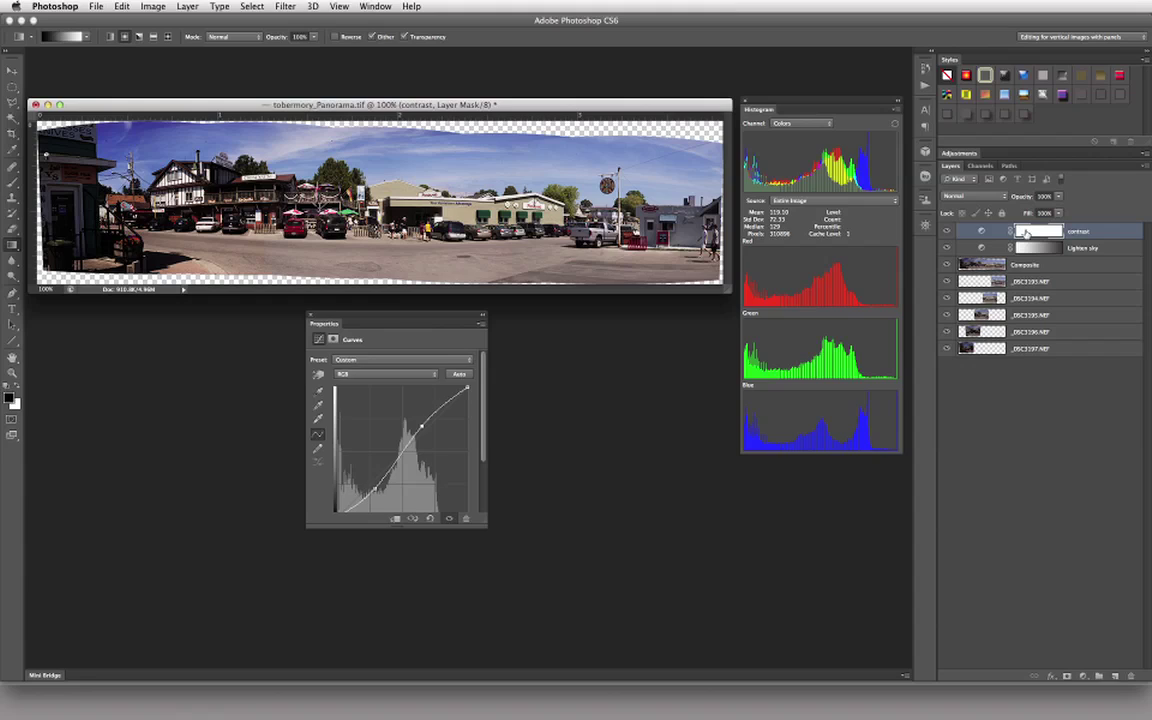
- Show the contrast layer's mask settings and drag a short gradient from the left edge onto its mask
{"action": "left_click", "coordinate": [929, 226]}
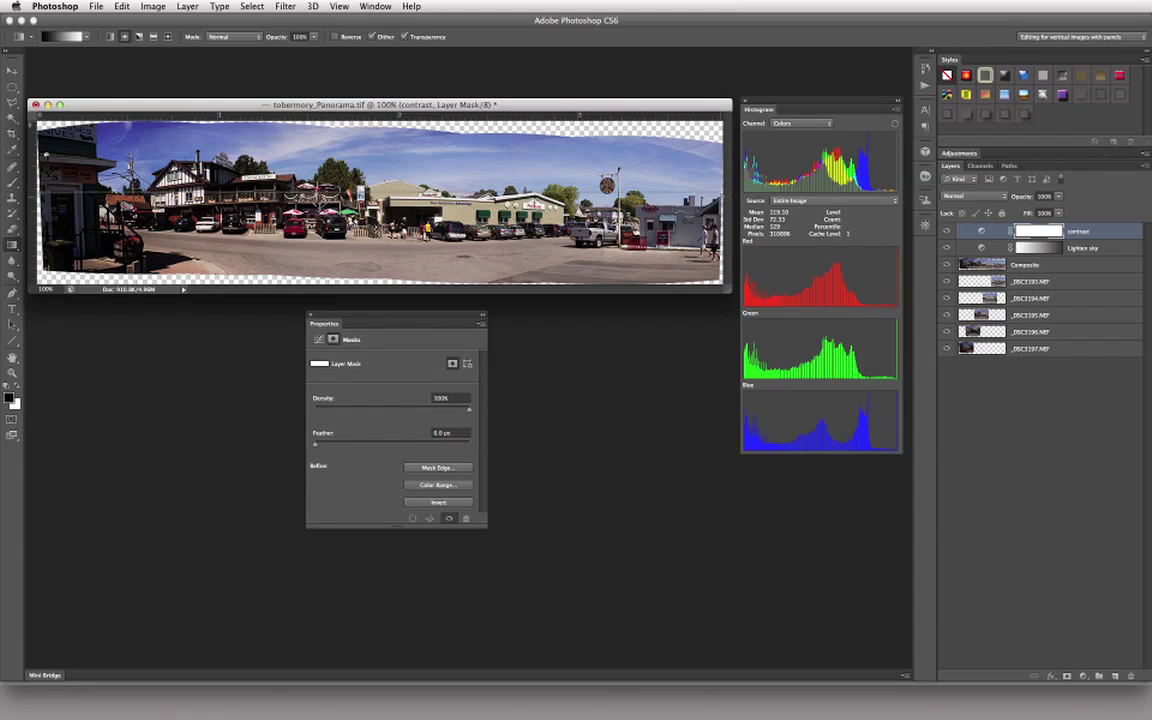
{"action": "left_click_drag", "start_coordinate": [45, 154], "coordinate": [178, 156]}
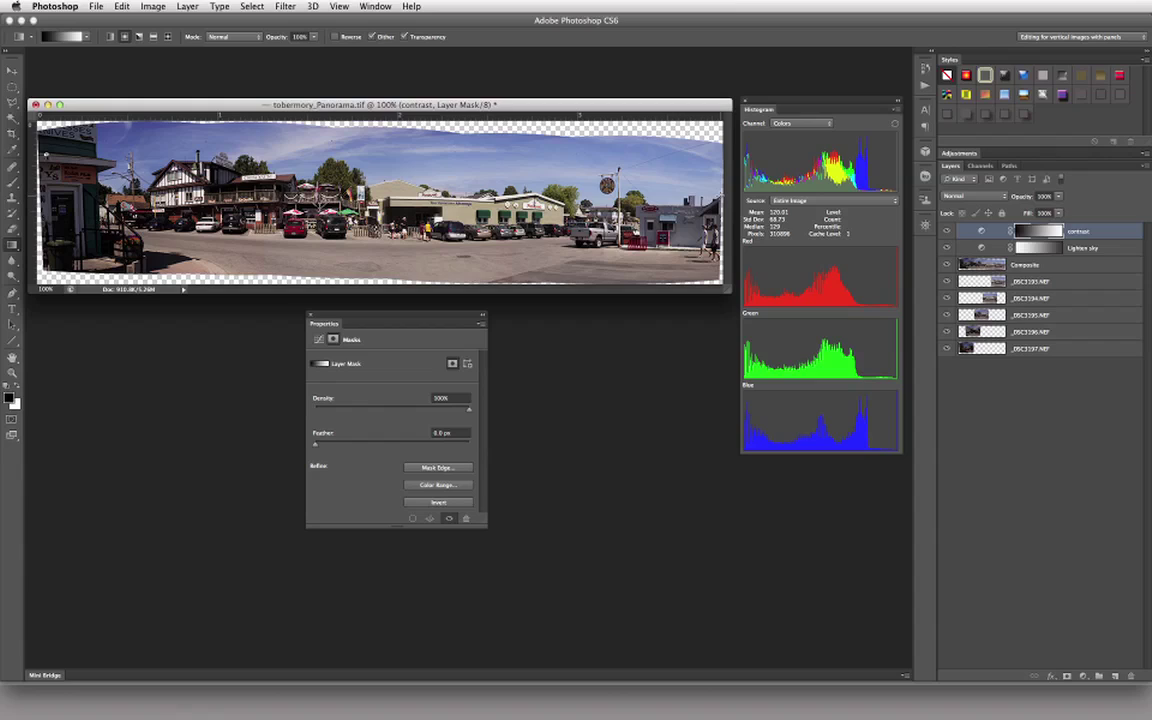
{"action": "left_click", "coordinate": [947, 266], "text": "alt"}
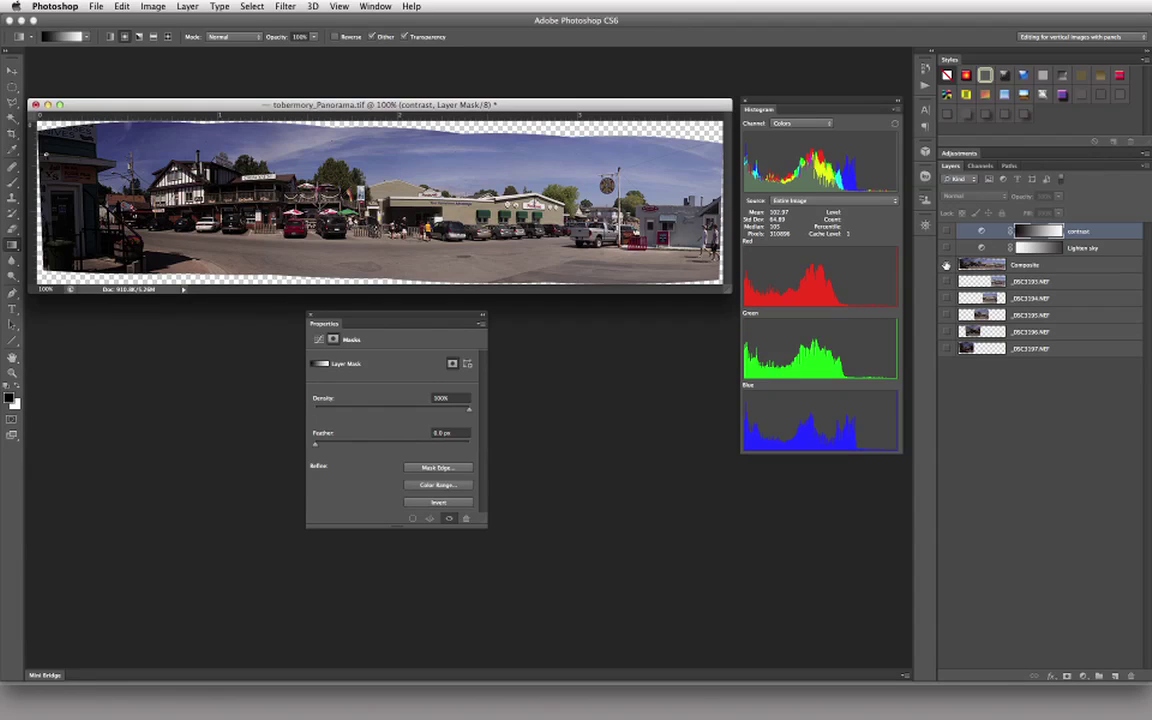
{"action": "left_click", "coordinate": [946, 265], "text": "alt"}
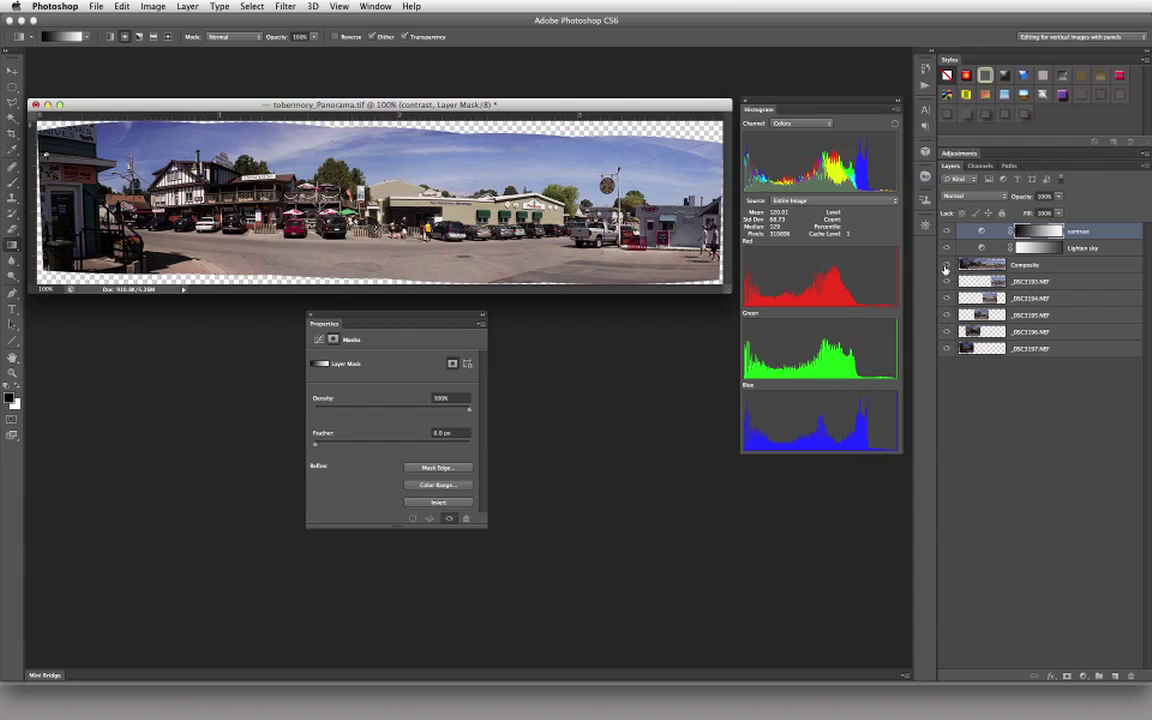
{"action": "left_click", "coordinate": [947, 265], "text": "alt"}
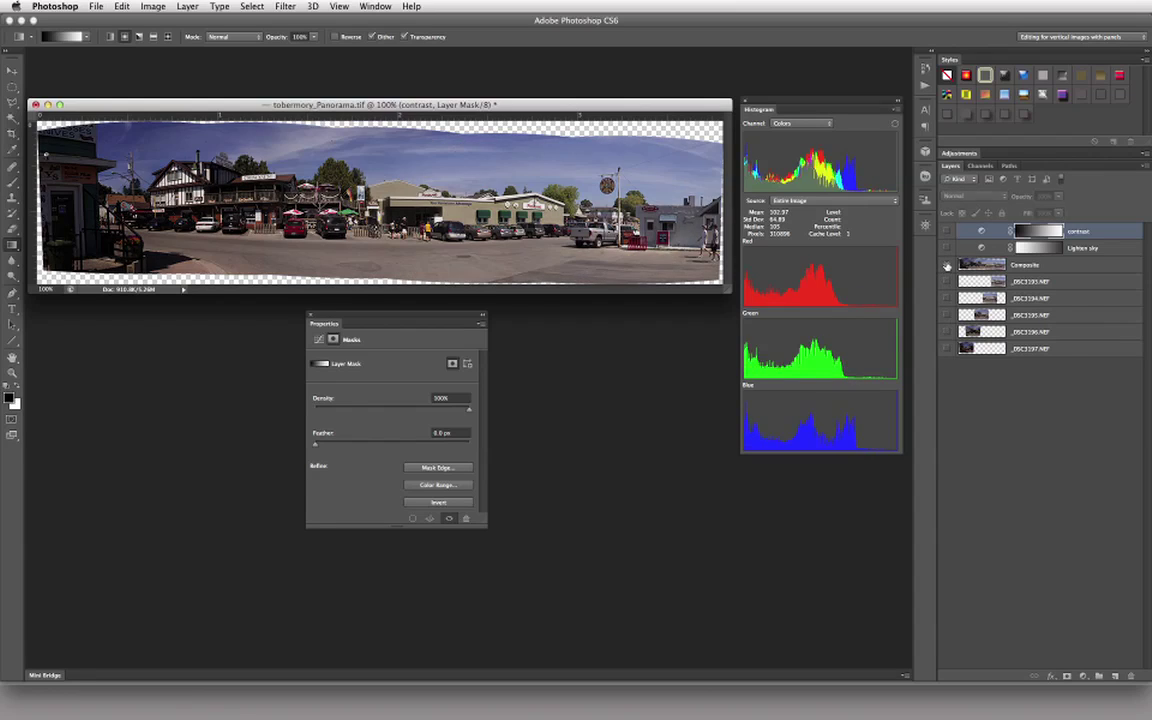
{"action": "left_click", "coordinate": [947, 265], "text": "alt"}
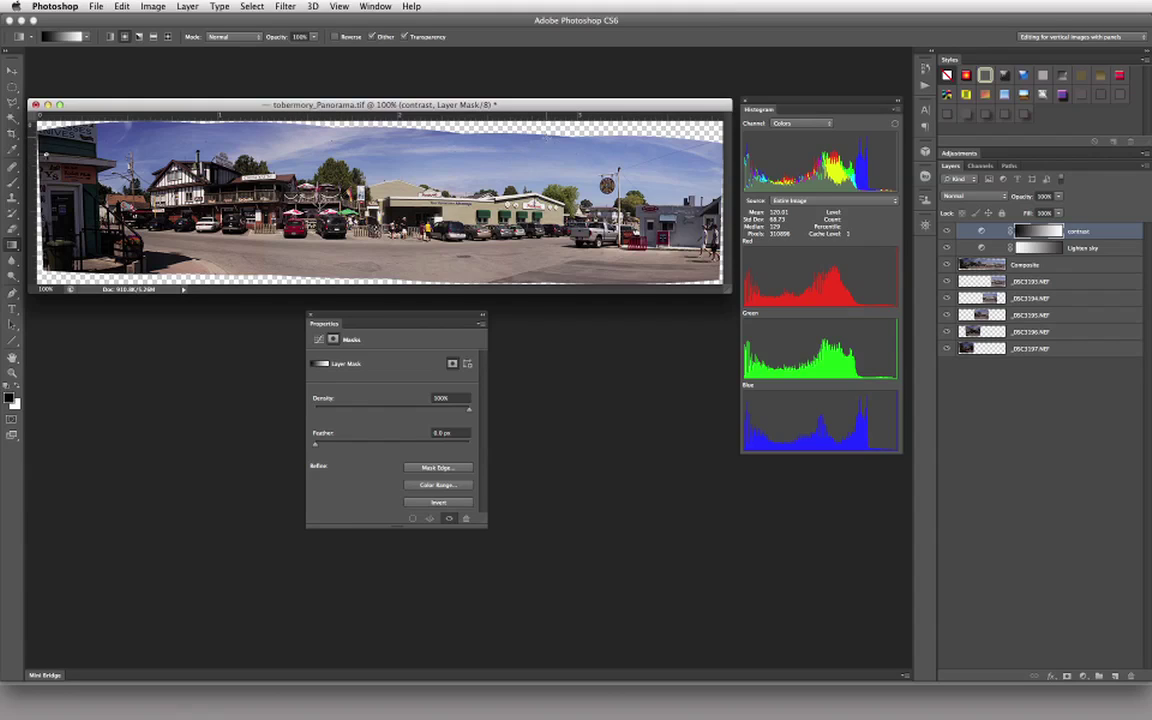
- Undo and redo the contrast mask gradient, select the Composite layer, then switch to Suitcase Fusion
{"action": "key", "text": "ctrl+z"}
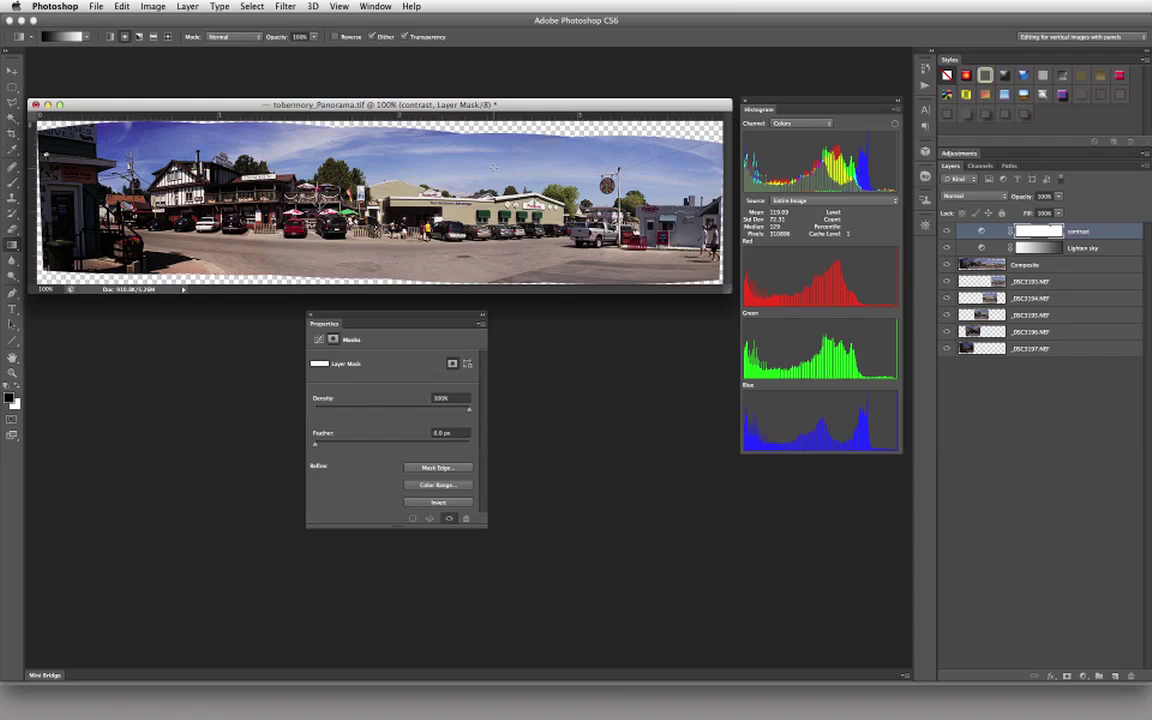
{"action": "key", "text": "ctrl+z"}
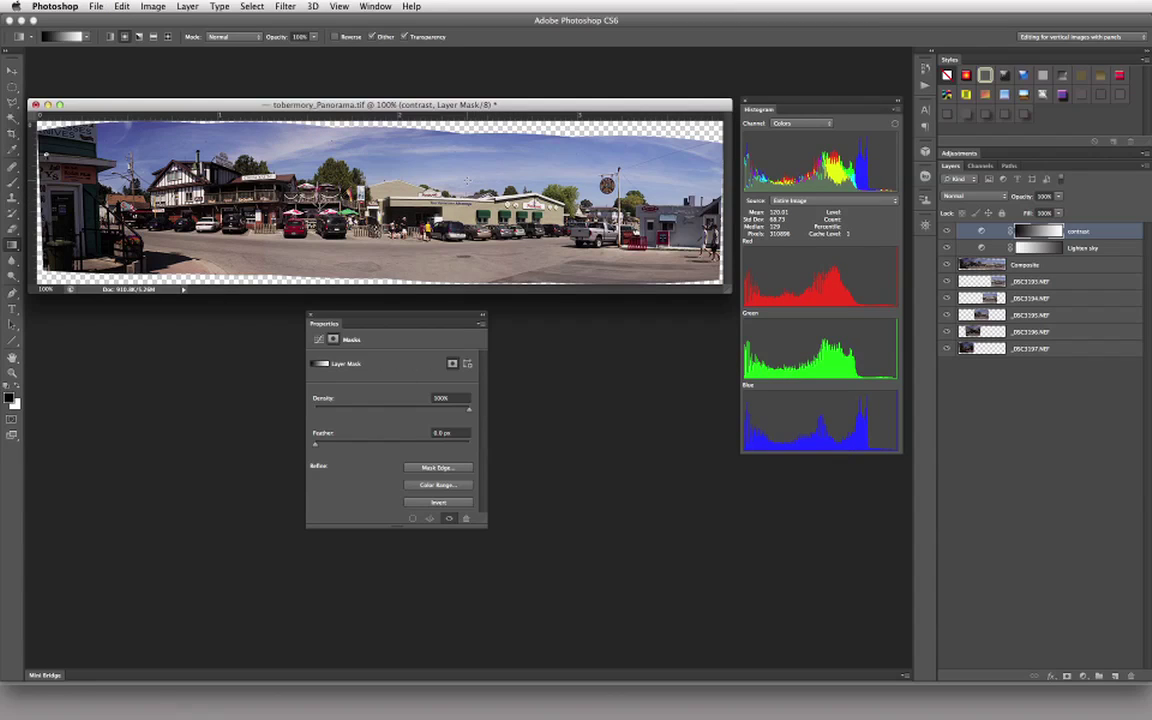
{"action": "left_click", "coordinate": [318, 339]}
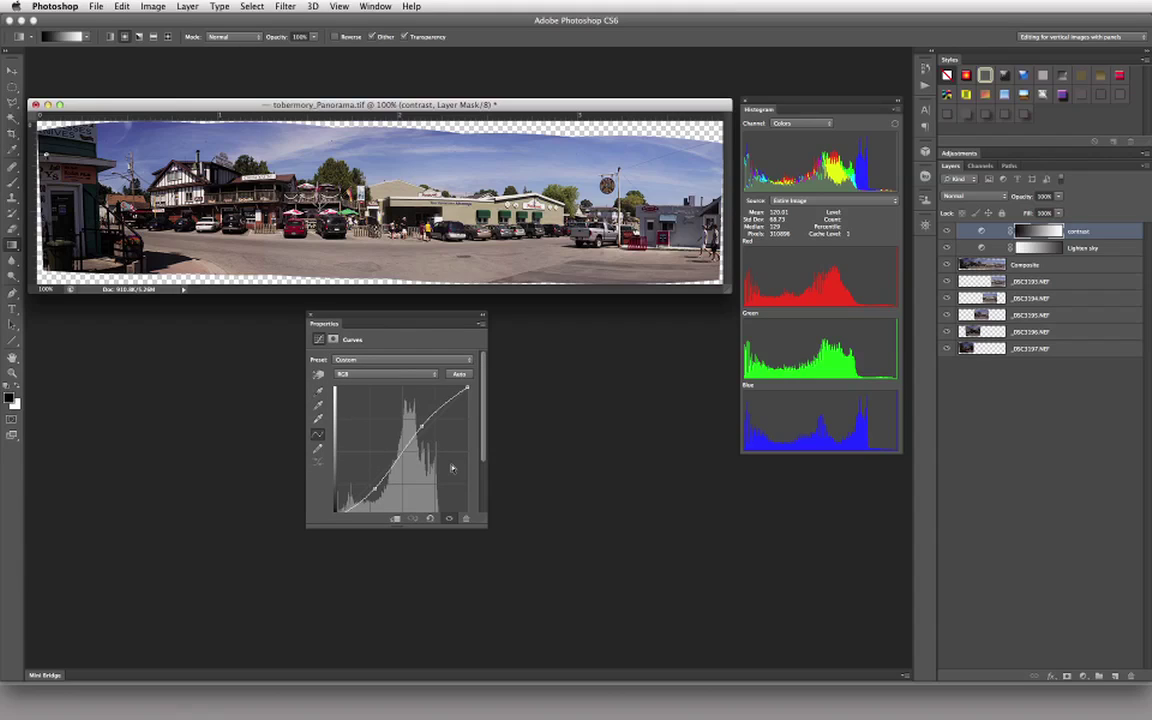
{"action": "left_click", "coordinate": [1037, 264]}
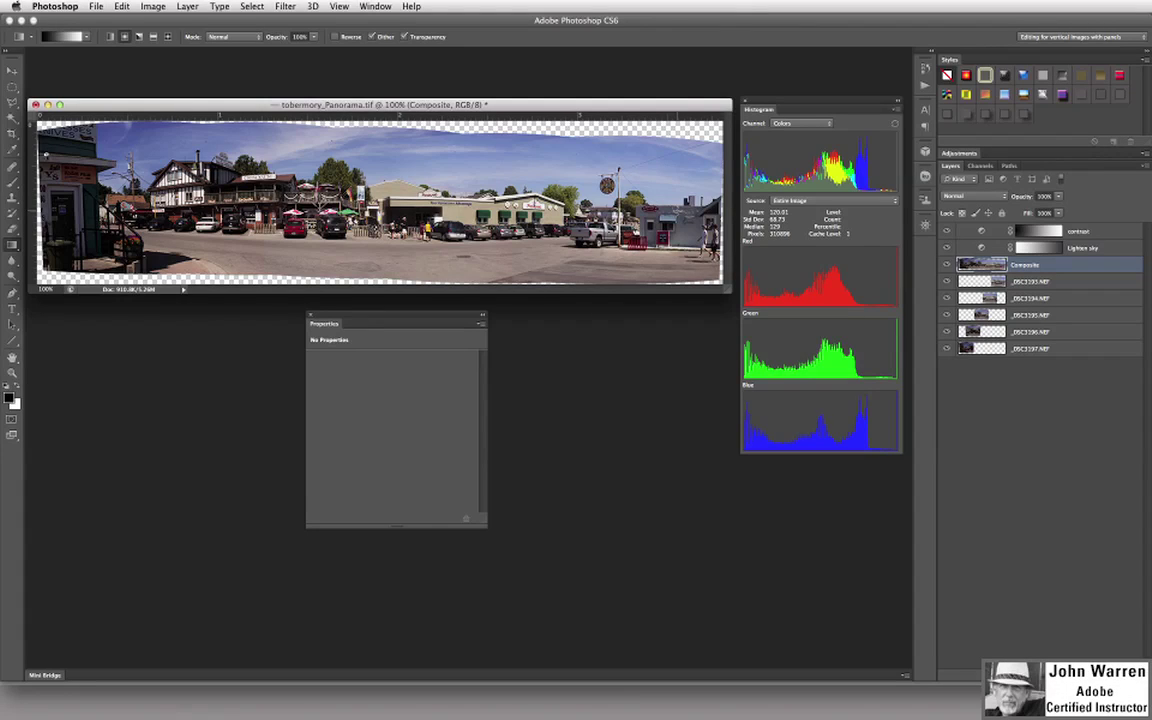
{"action": "key", "text": "super+Tab"}
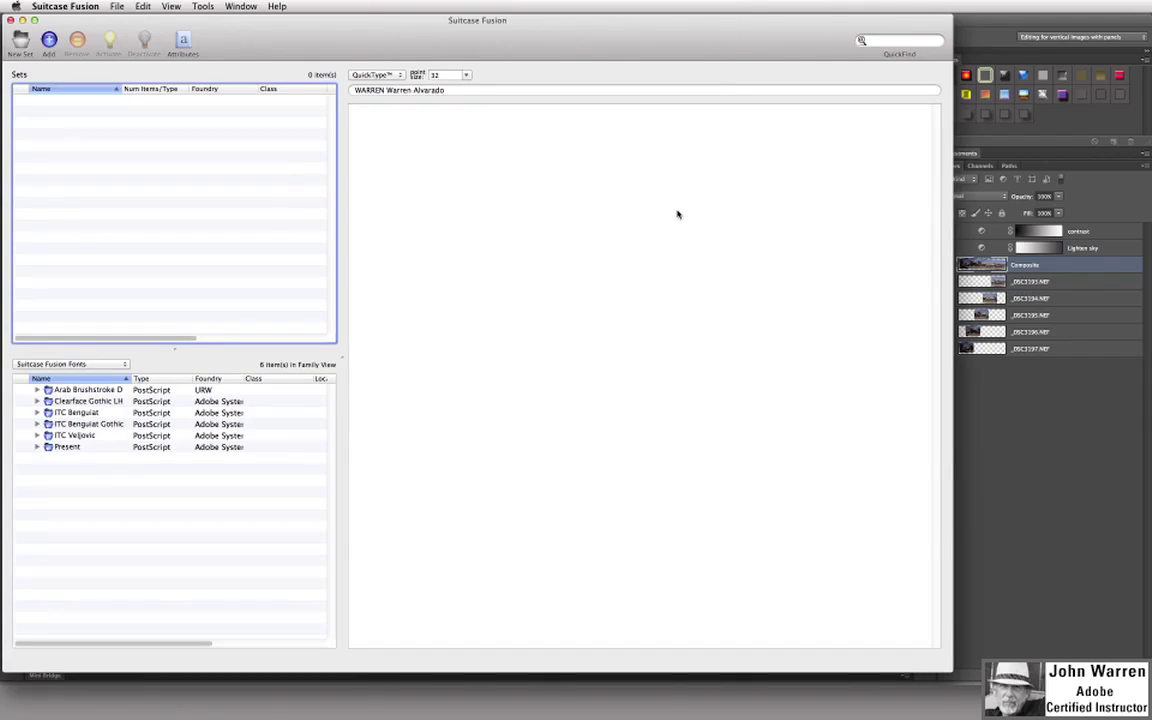